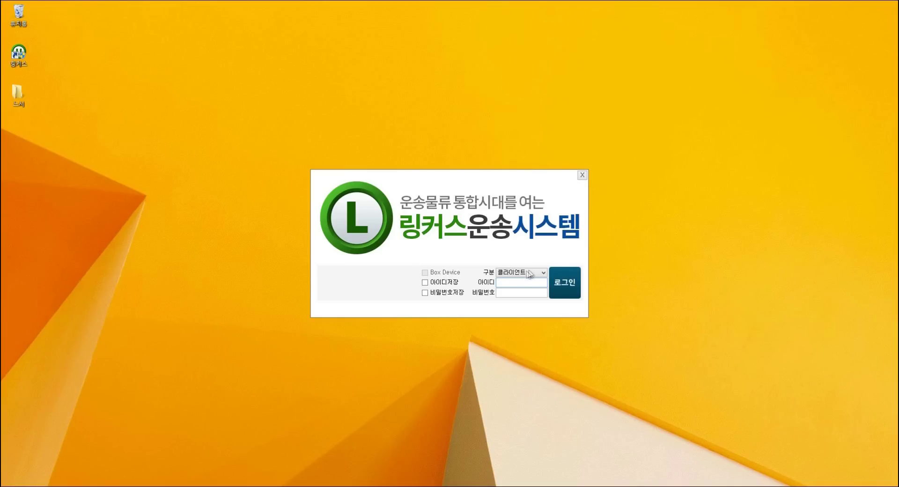
Step: Sign in with the client ID and password, then bring up the 자사 settings for 한국물류
text(솝)
text(님)
click(519, 293)
text(1234)
click(572, 282)
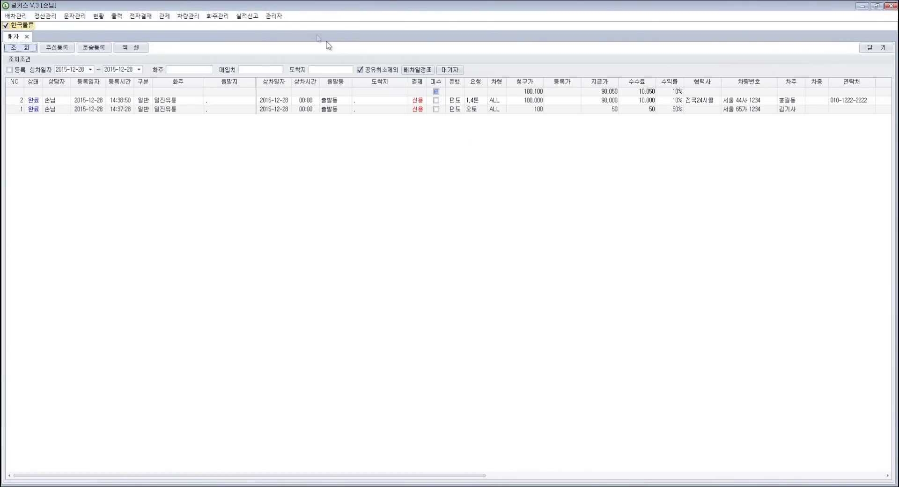
click(274, 16)
click(300, 29)
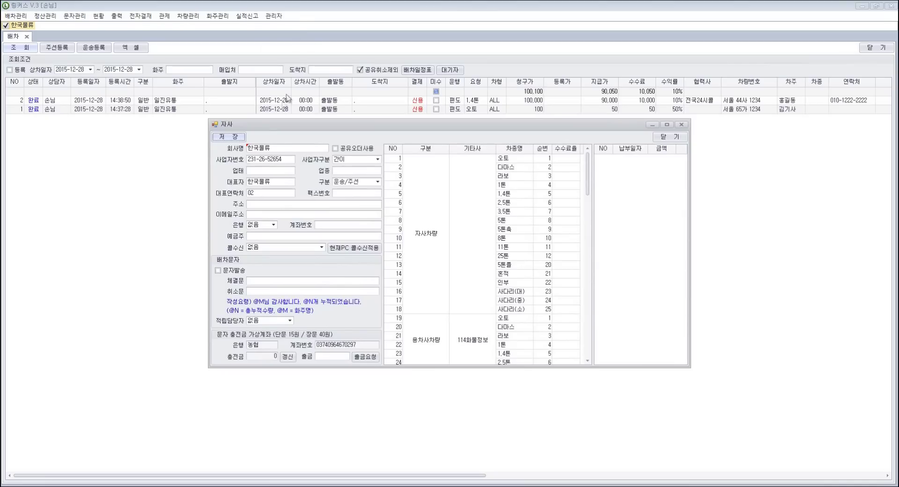
click(291, 148)
click(291, 158)
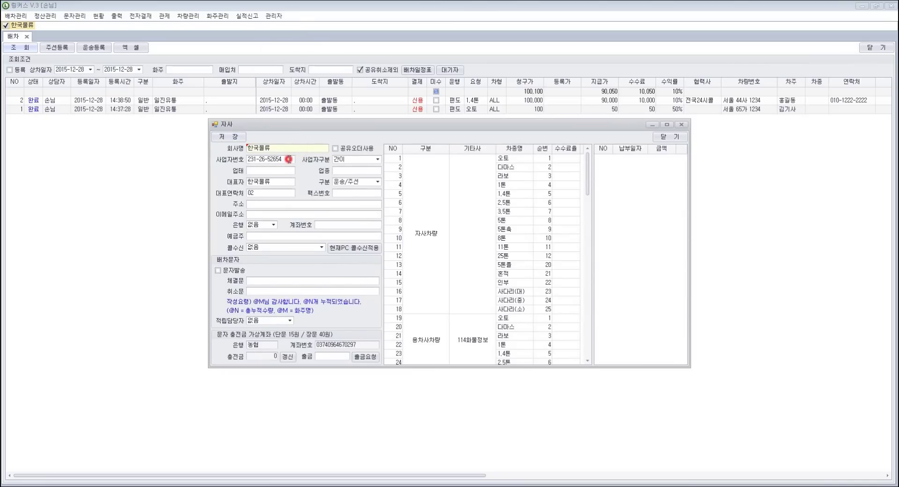
click(378, 159)
click(378, 160)
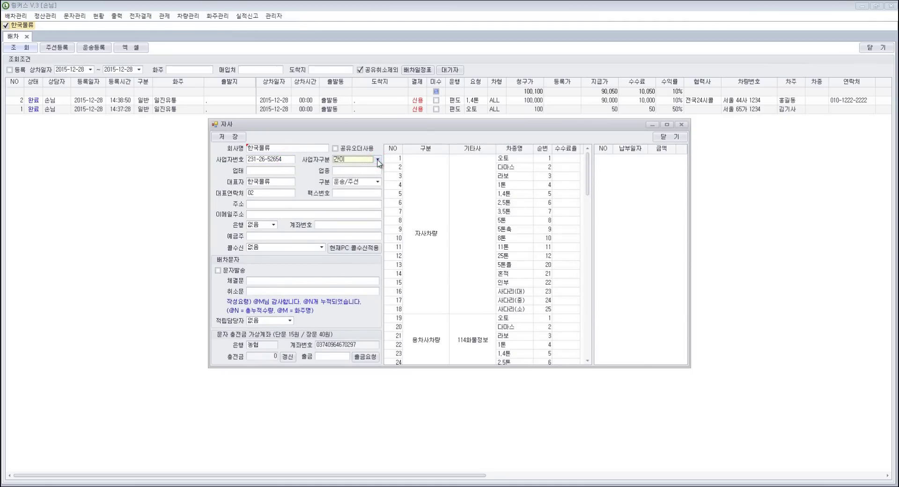
click(291, 171)
click(286, 183)
click(283, 193)
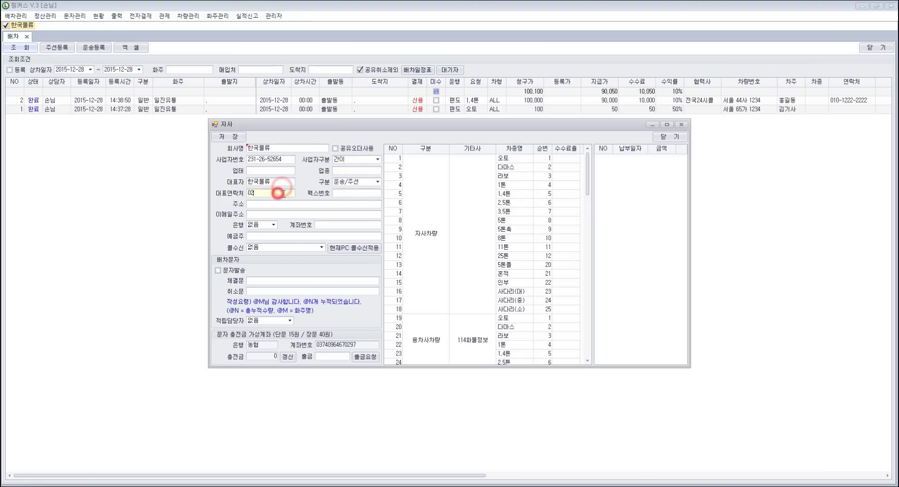
click(348, 196)
click(369, 206)
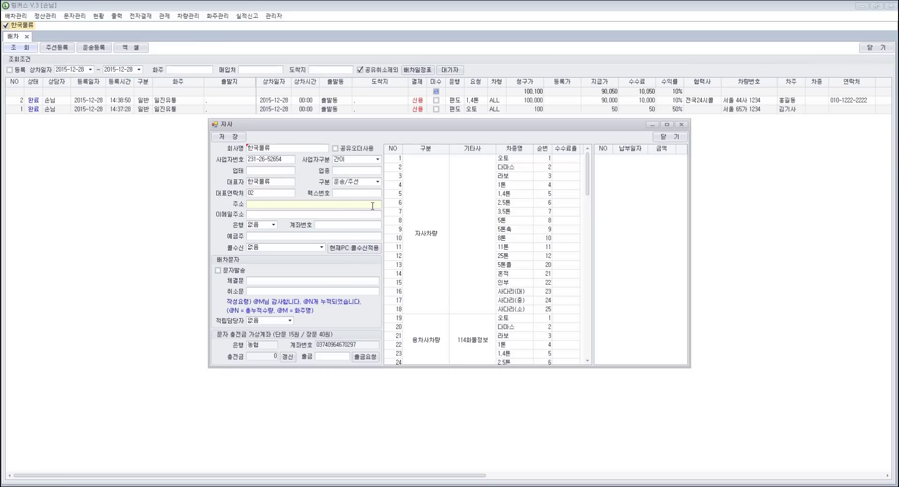
click(296, 215)
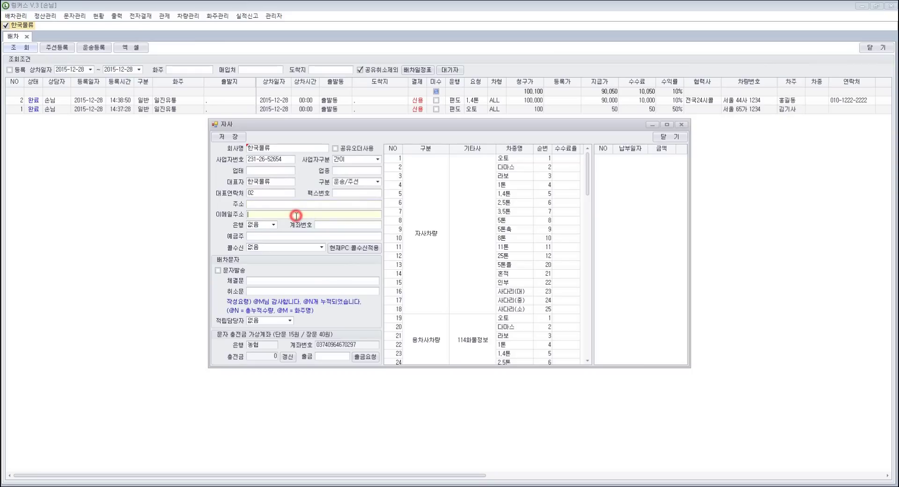
click(275, 226)
click(275, 225)
click(324, 225)
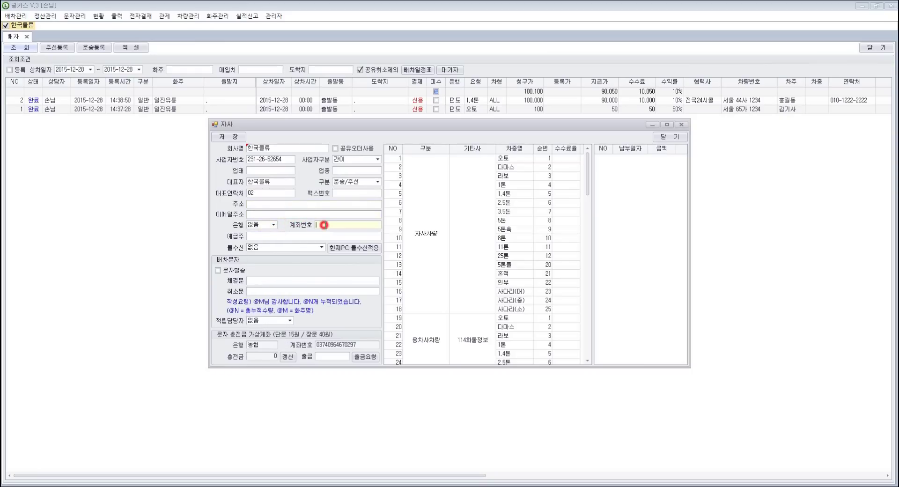
click(359, 236)
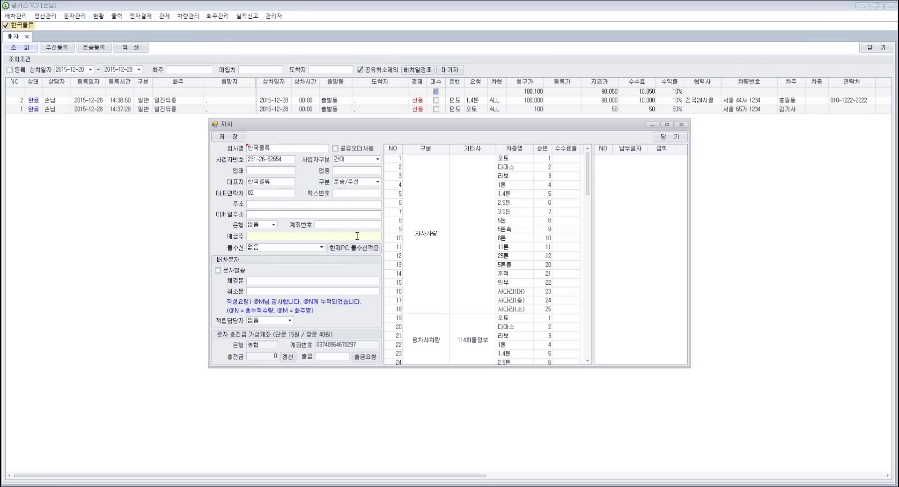
click(322, 248)
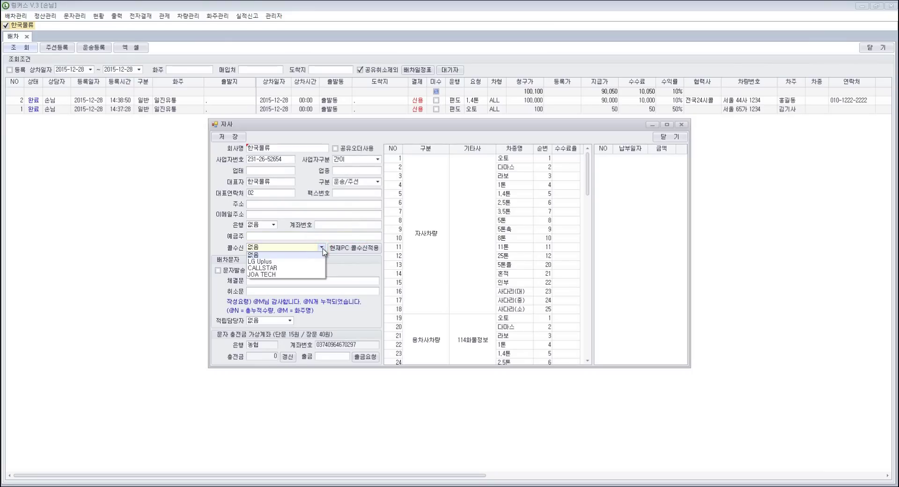
click(322, 247)
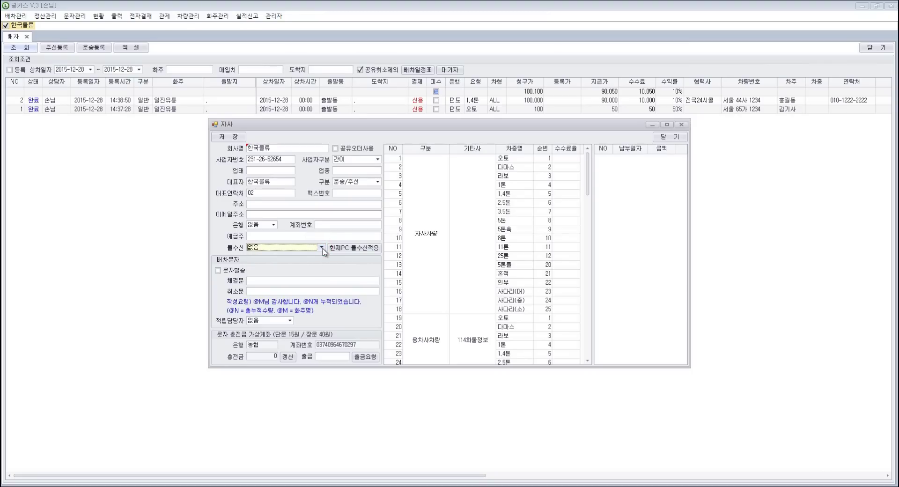
click(316, 280)
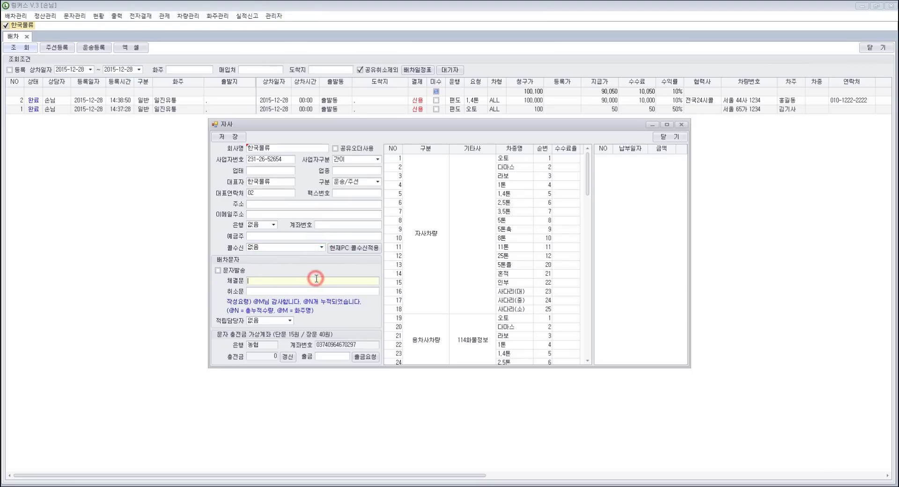
click(337, 292)
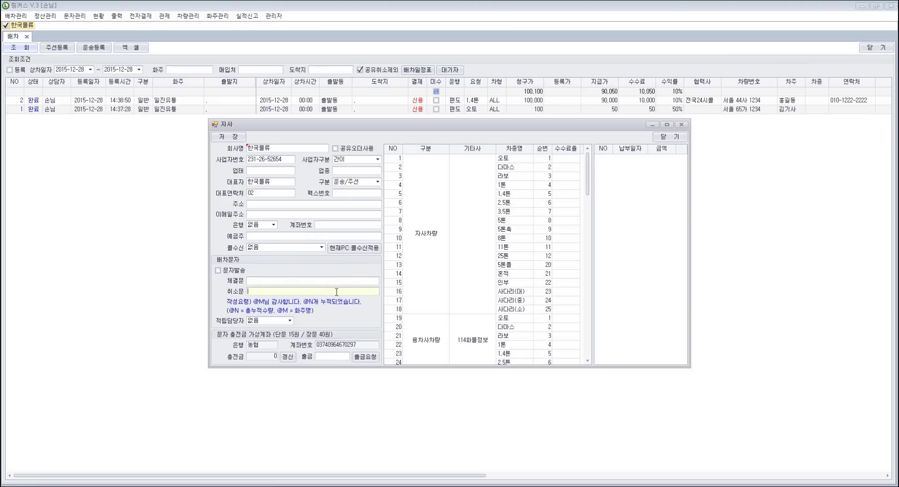
click(271, 358)
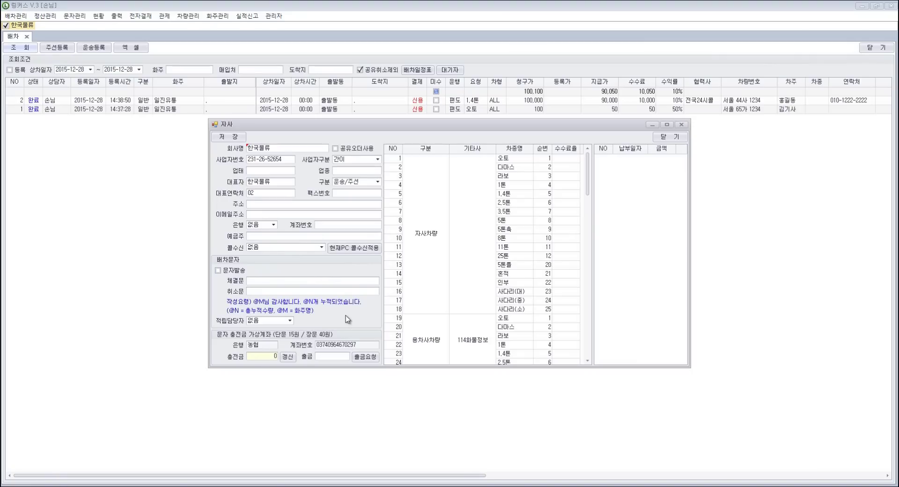
Step: Review the three 수수료율 commission cells, then save and close the 자사 settings
click(572, 158)
click(577, 168)
click(576, 179)
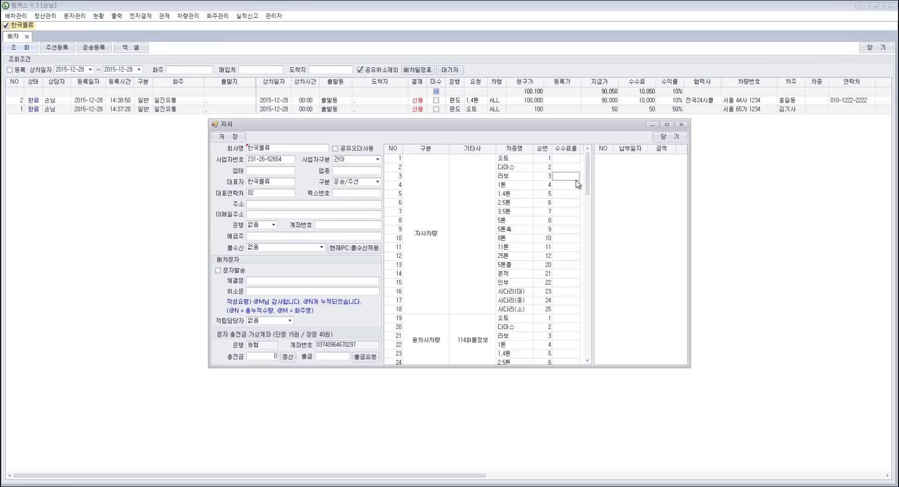
click(230, 137)
click(673, 137)
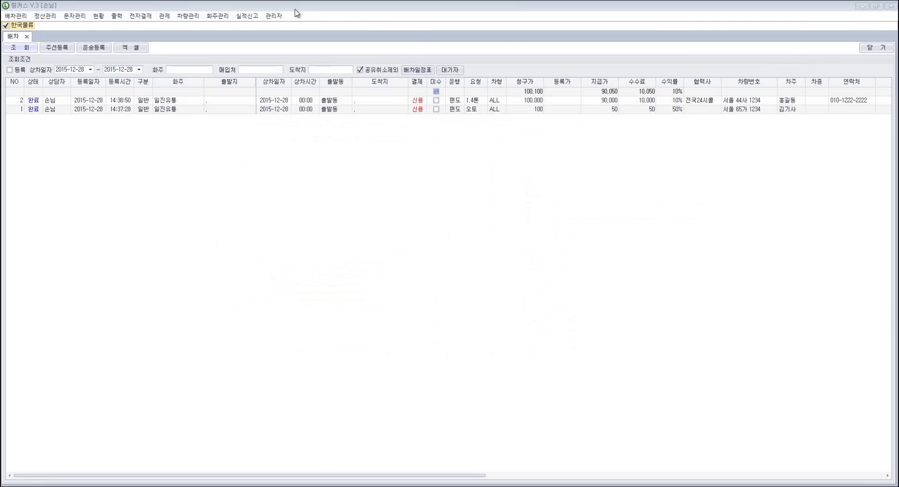
Step: In the 사원 screen, load the existing employee, review name, hire date, login fields, and save
click(279, 16)
click(308, 38)
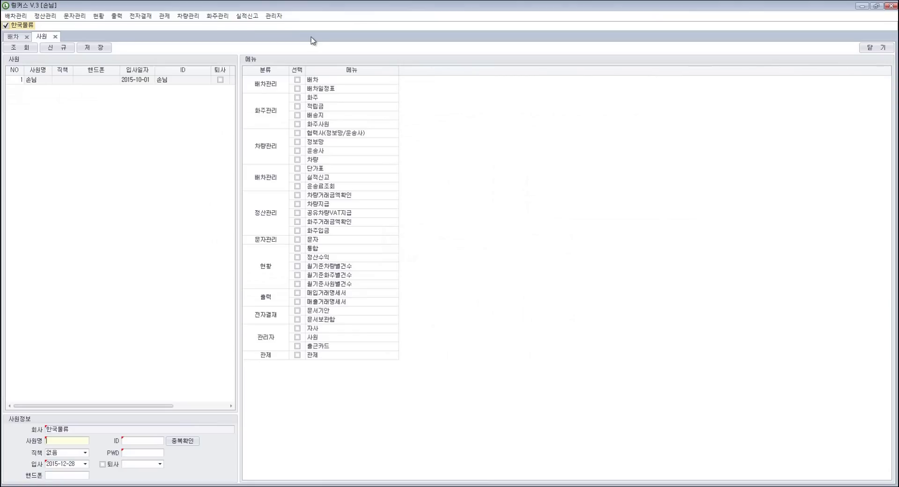
click(137, 81)
click(137, 82)
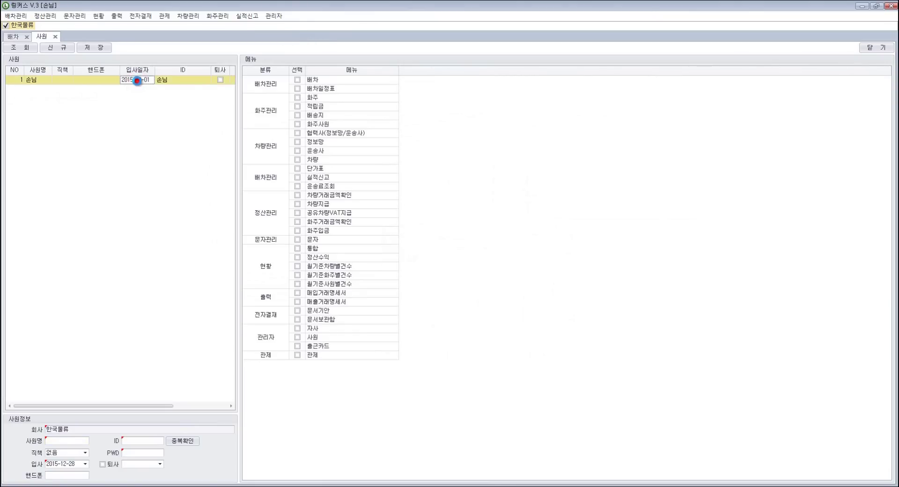
click(77, 441)
click(86, 464)
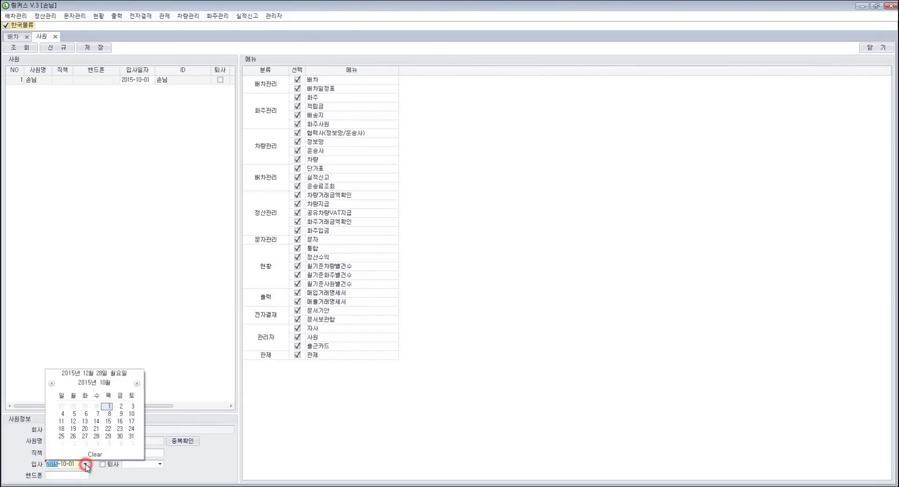
click(85, 464)
click(147, 442)
click(146, 452)
click(98, 47)
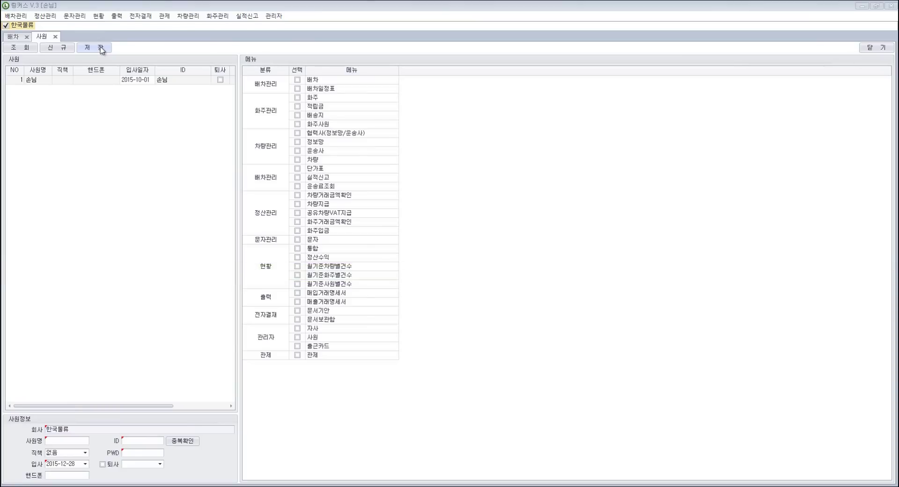
Step: Reselect the employee and confirm 화주, 차량거래금액확인 and 매입거래명세서 permissions are all checked
click(99, 81)
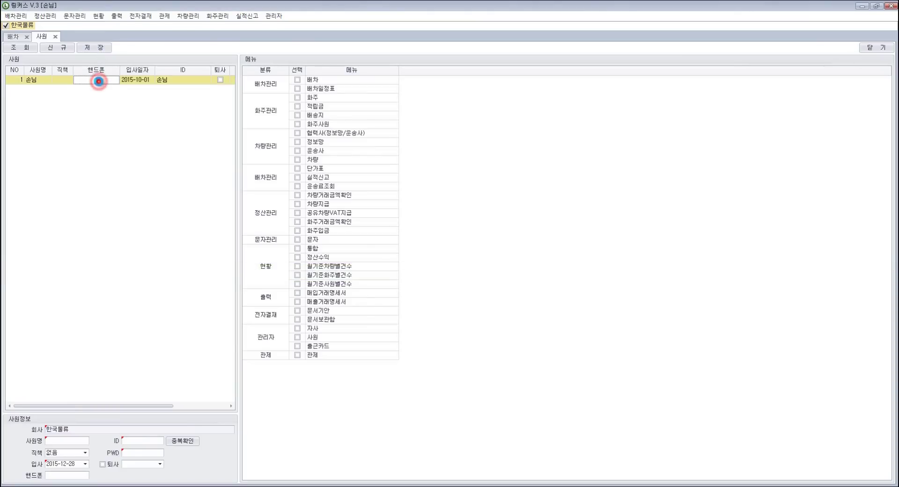
click(298, 97)
click(300, 99)
click(298, 196)
click(299, 293)
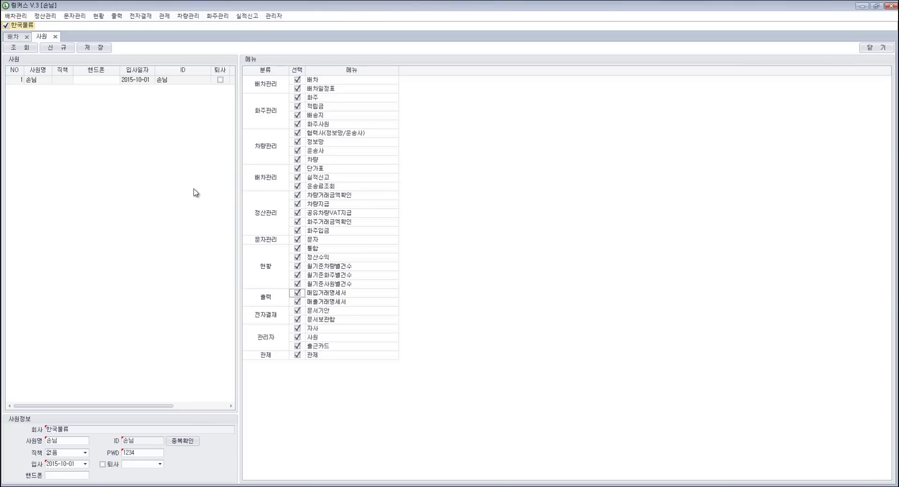
Step: In the 화주 list, save 수지유통's record with 구분 kept as 일반기업
click(214, 16)
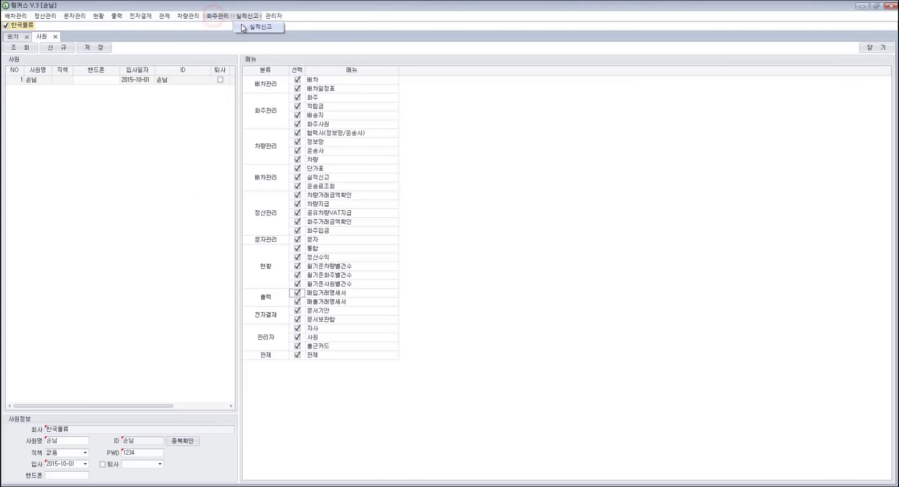
click(238, 26)
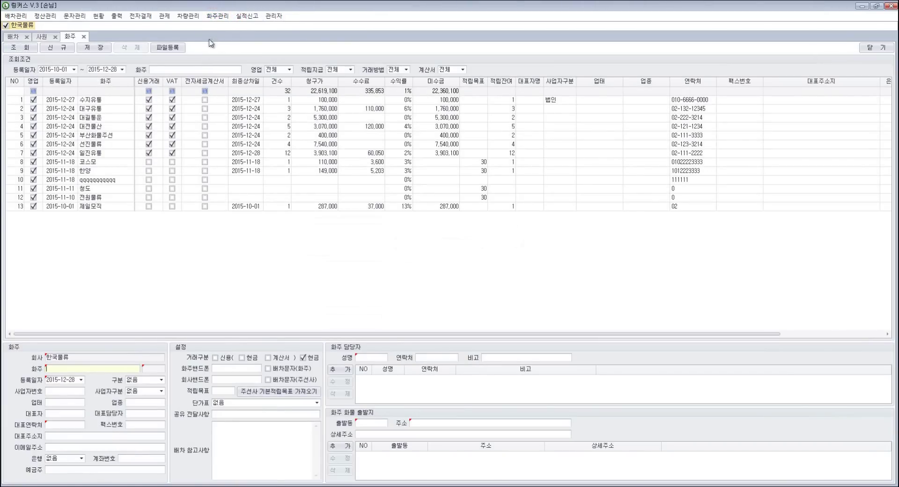
click(120, 101)
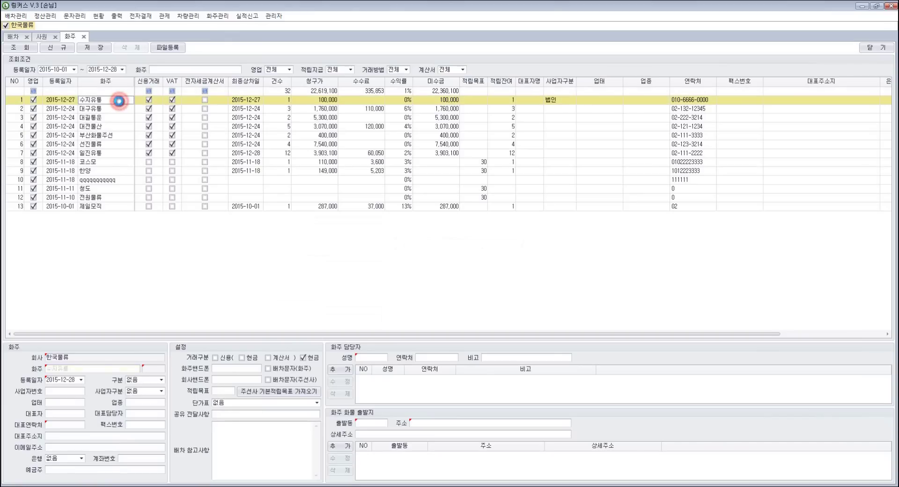
click(92, 370)
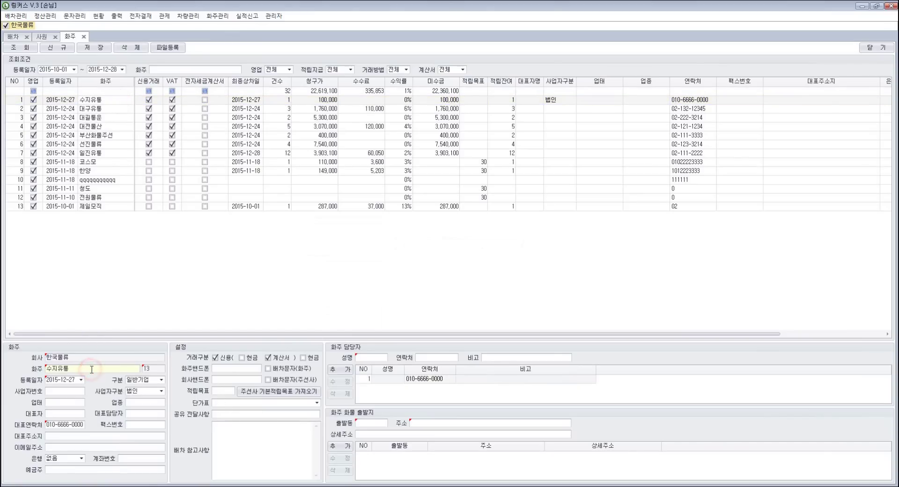
click(161, 380)
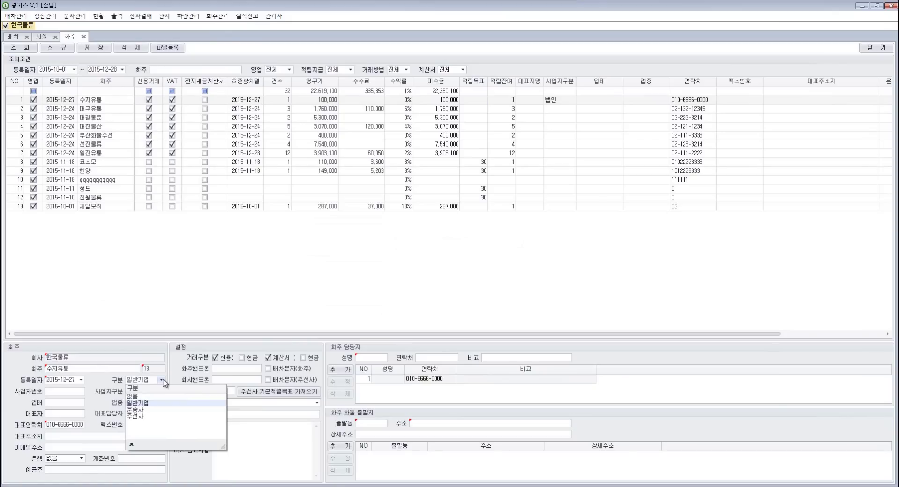
click(162, 380)
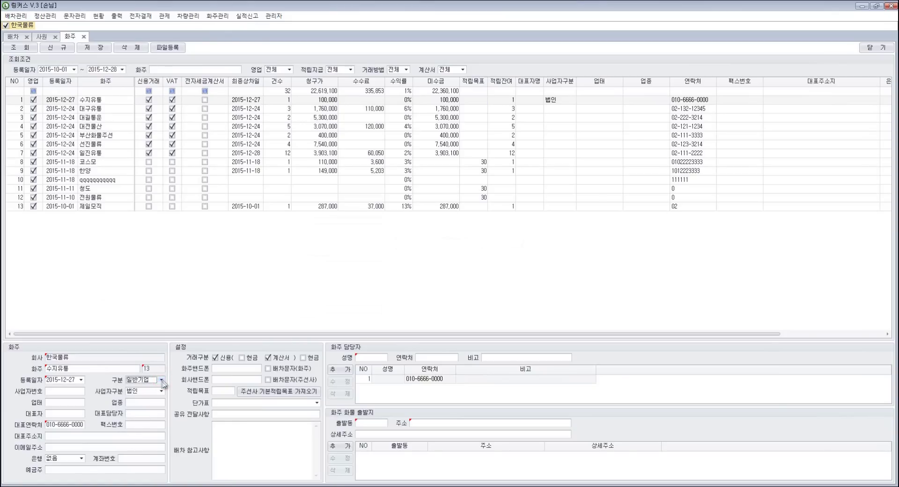
click(77, 425)
click(95, 49)
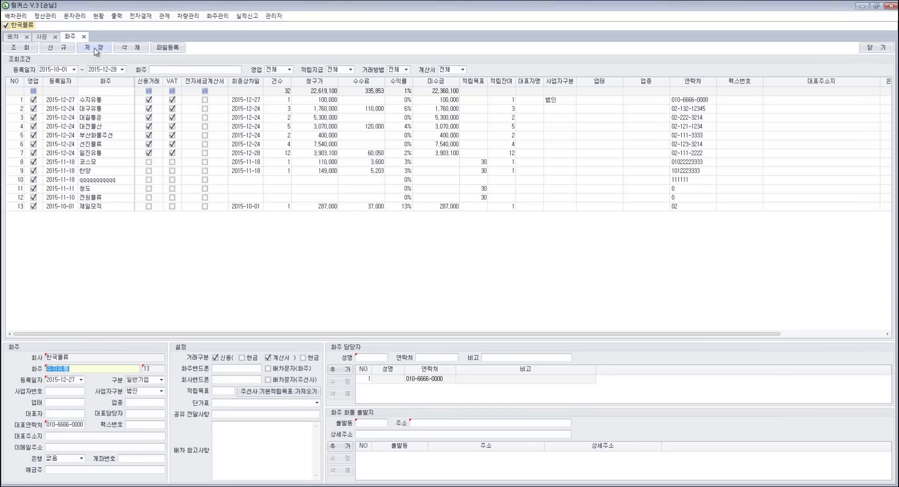
click(188, 16)
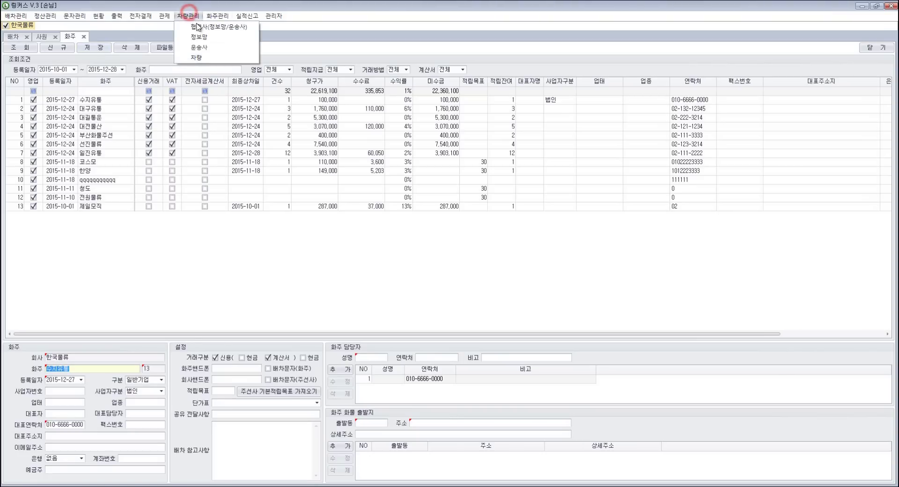
click(219, 57)
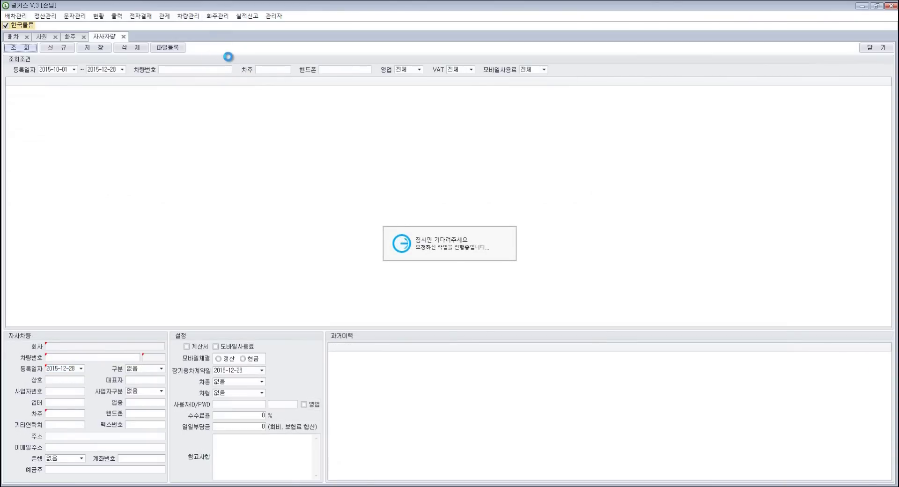
click(141, 108)
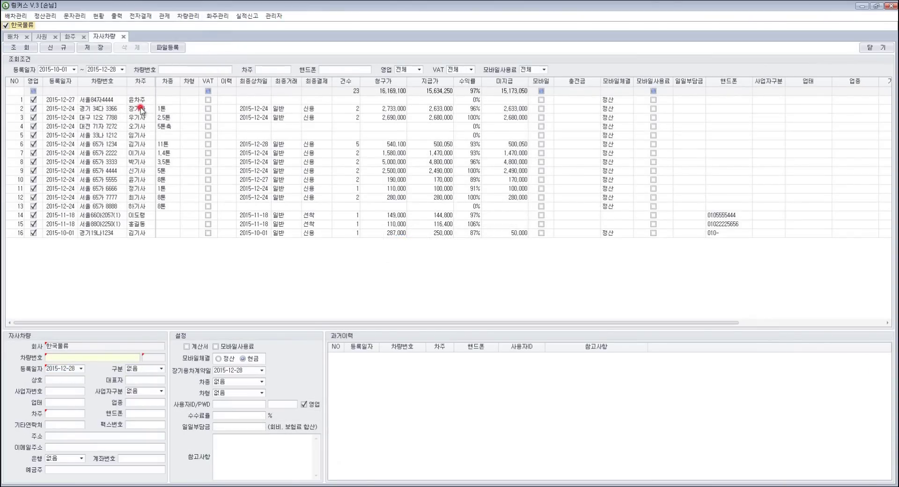
click(113, 356)
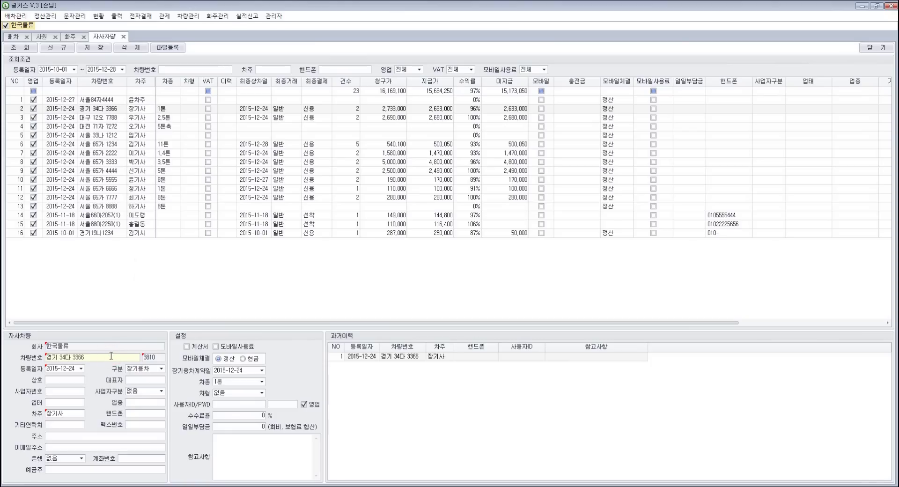
click(71, 413)
key(BackSpace)
text(새)
key(BackSpace)
text(사)
click(161, 369)
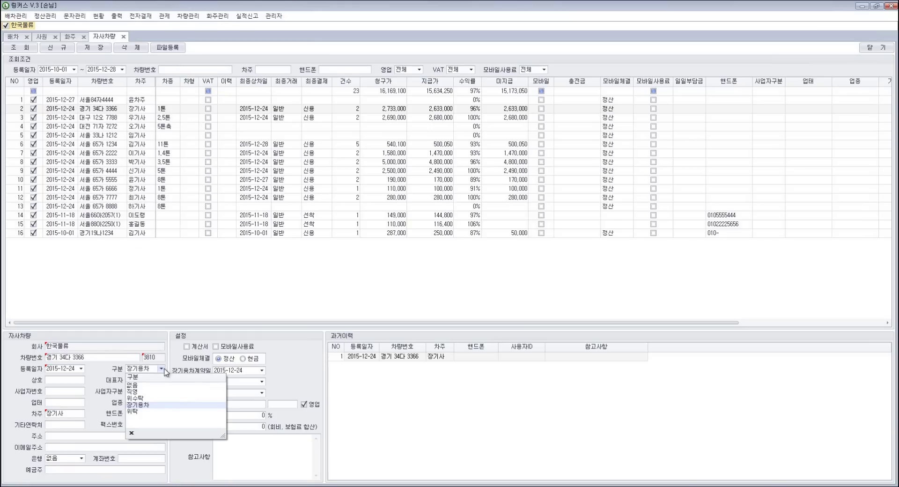
click(163, 369)
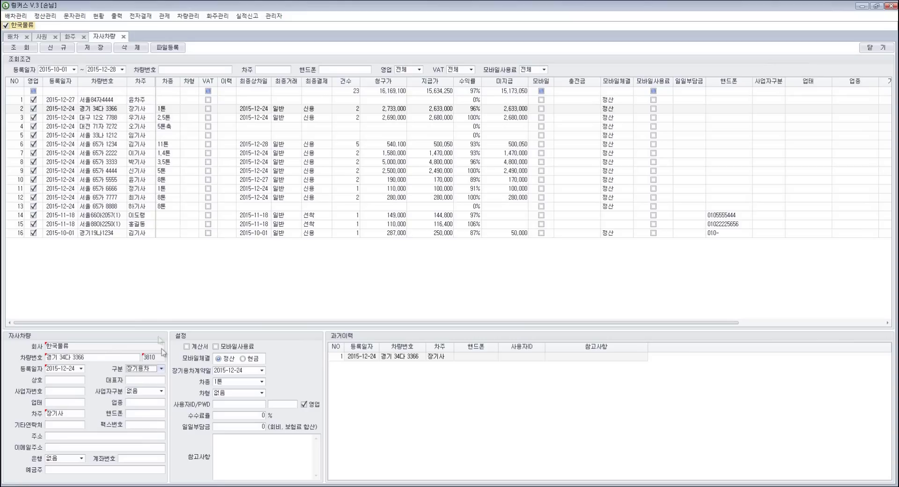
click(92, 48)
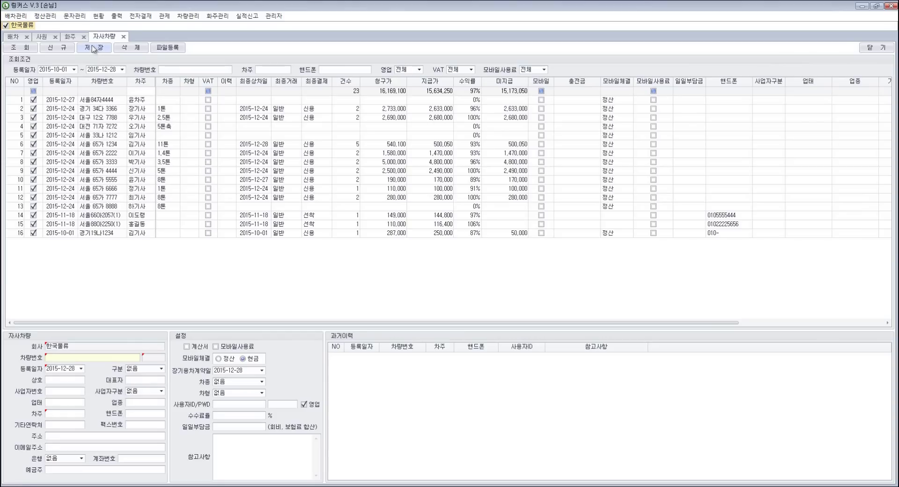
Step: Re-save the 전국24시콜 partner after checking its 정보망 setting and business registration number
click(190, 15)
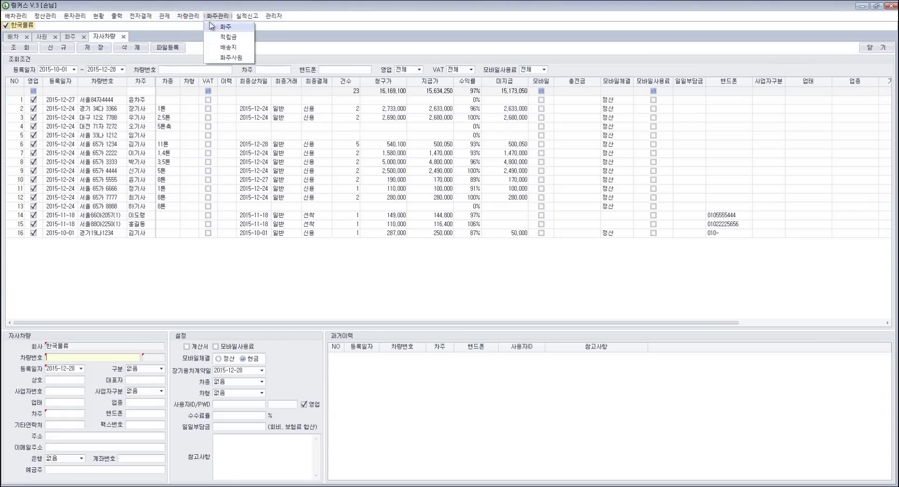
click(230, 27)
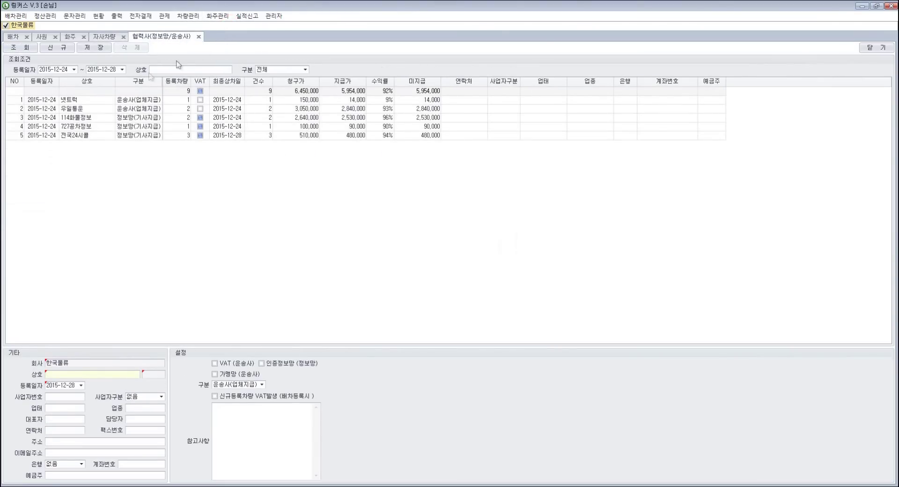
click(89, 134)
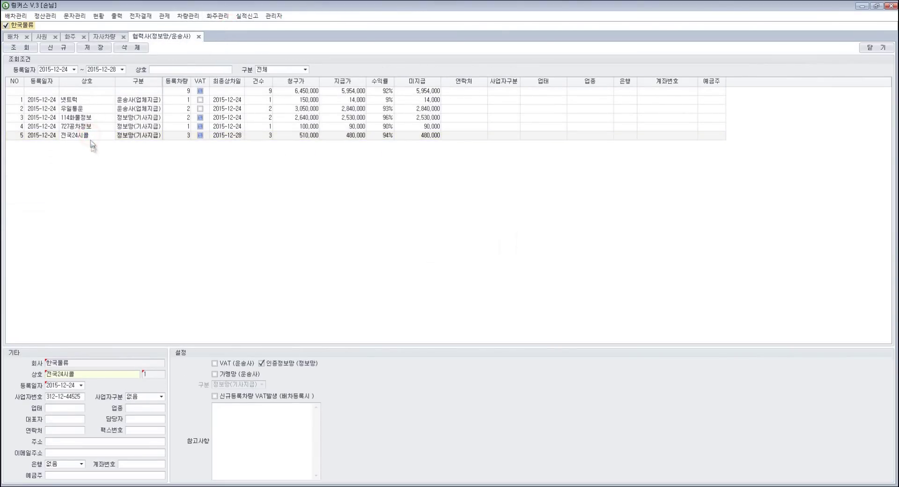
click(94, 374)
click(280, 364)
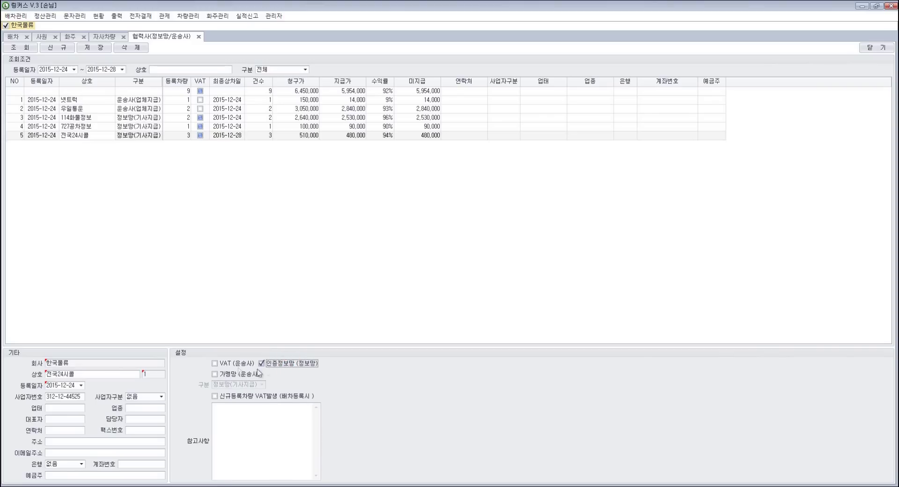
click(78, 396)
click(81, 396)
click(100, 49)
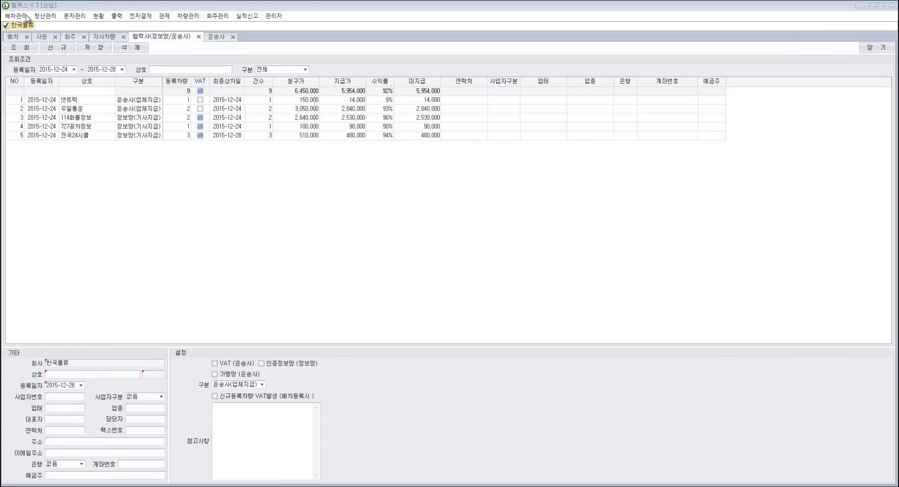
Step: Show the 배차 list with the two 2015-12-28 dispatches and start a new dispatch entry
click(15, 15)
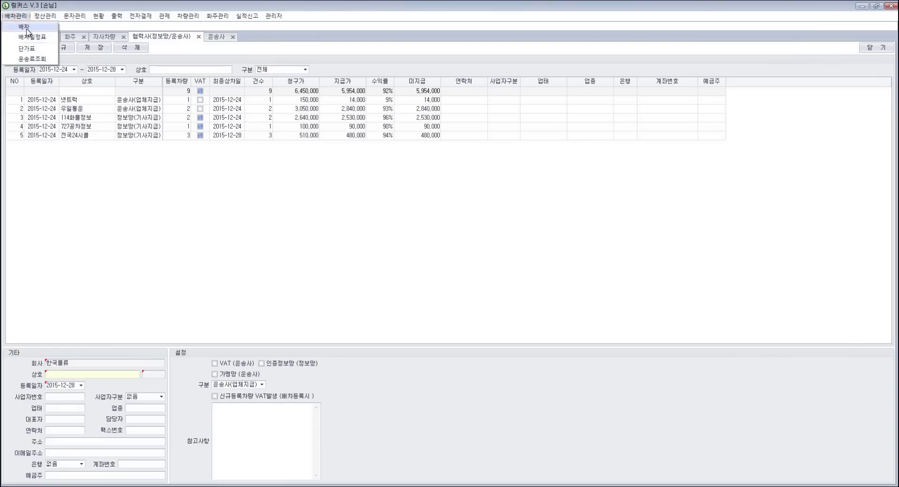
click(24, 27)
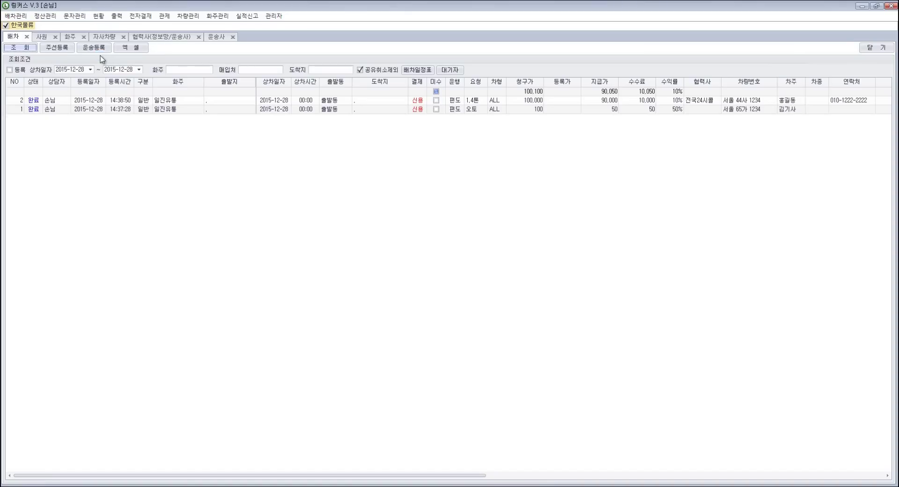
click(19, 17)
click(31, 28)
click(95, 48)
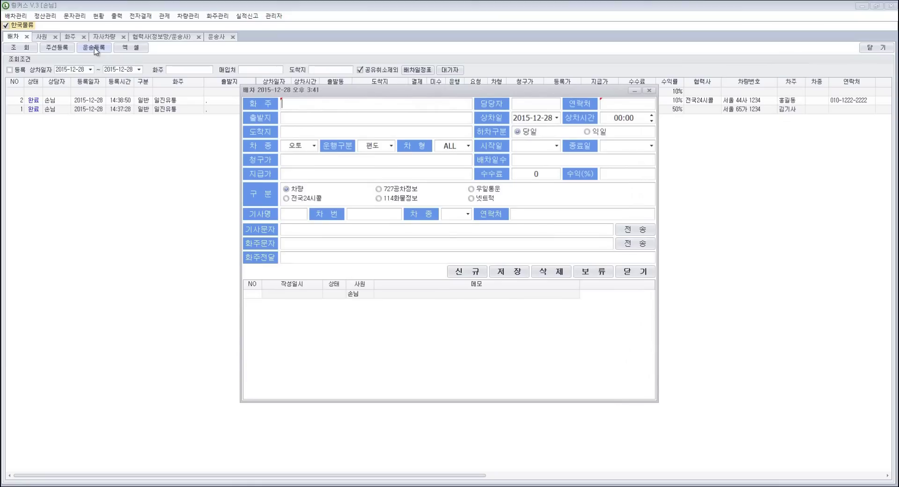
Step: Enter shipper 일진유통, vehicle type 1톤, billing 100,000, paid 90,000 and 1 dispatch day
text(일진)
key(Return)
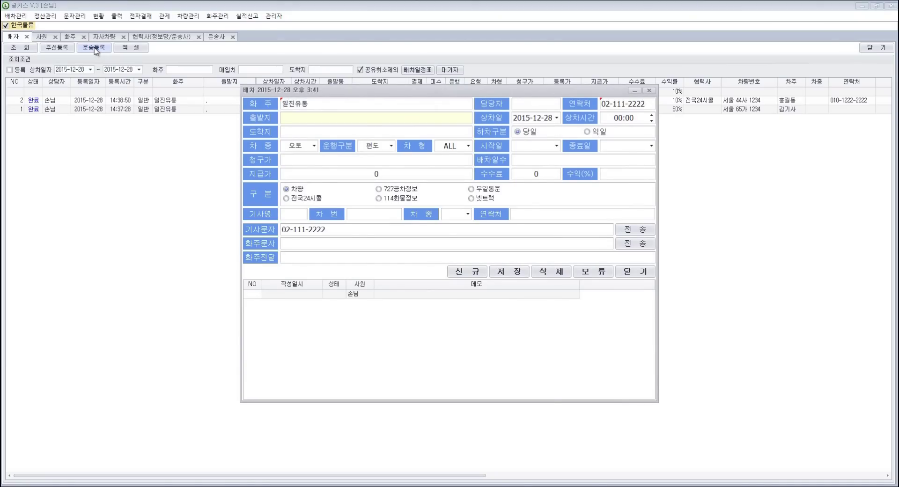
text(.)
click(284, 131)
text(.)
click(310, 147)
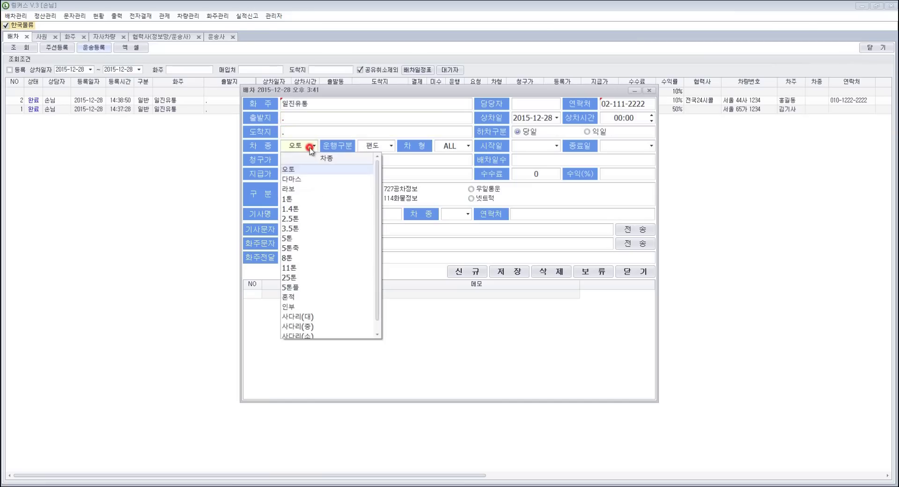
click(312, 200)
click(365, 159)
text(1000000)
click(396, 174)
text(900000)
key(shift+Tab)
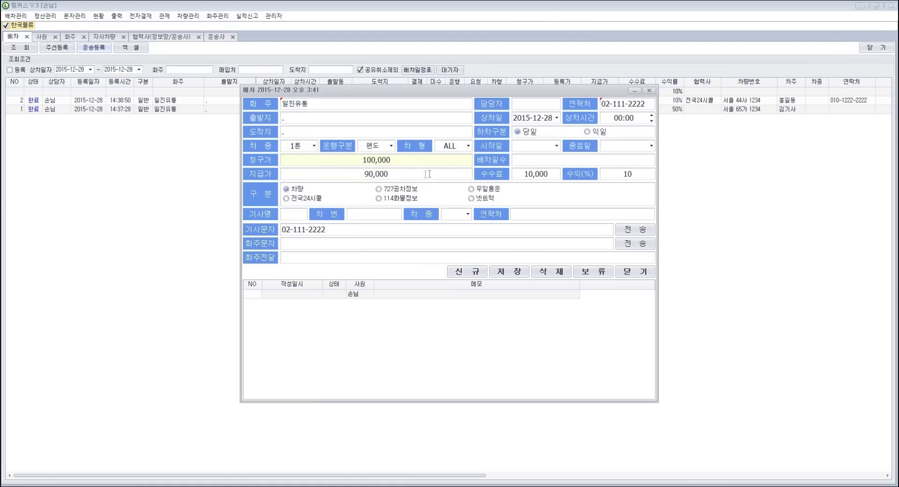
click(559, 161)
text(1)
Step: Assign vehicle 서울 65가 1234 via a driver lookup, save the dispatch, and start another entry
click(293, 189)
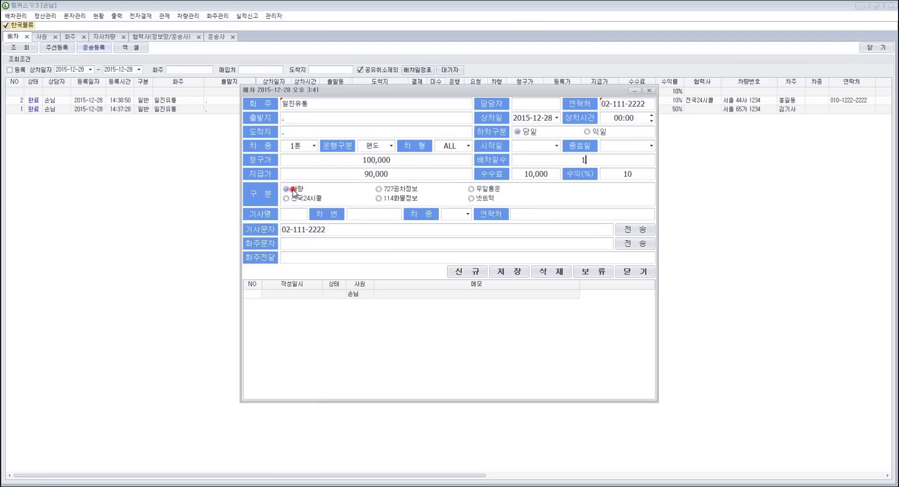
click(299, 215)
text(김기사)
key(Return)
double_click(418, 208)
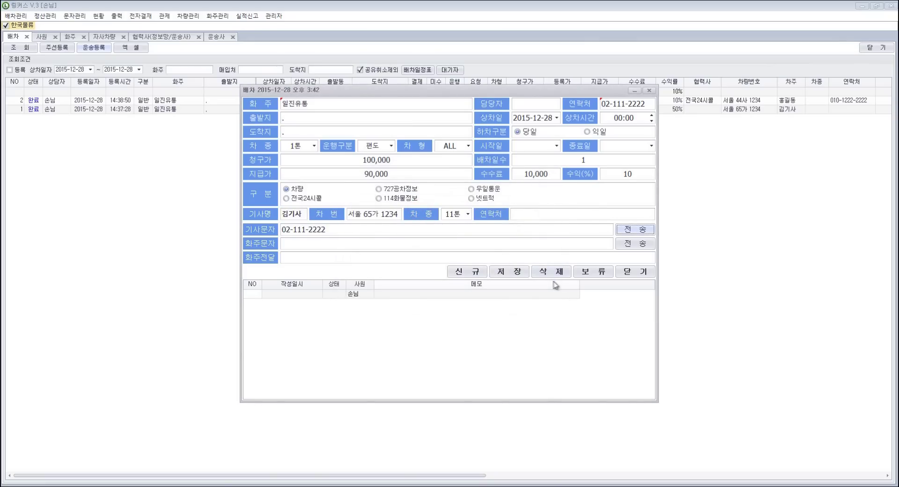
click(517, 271)
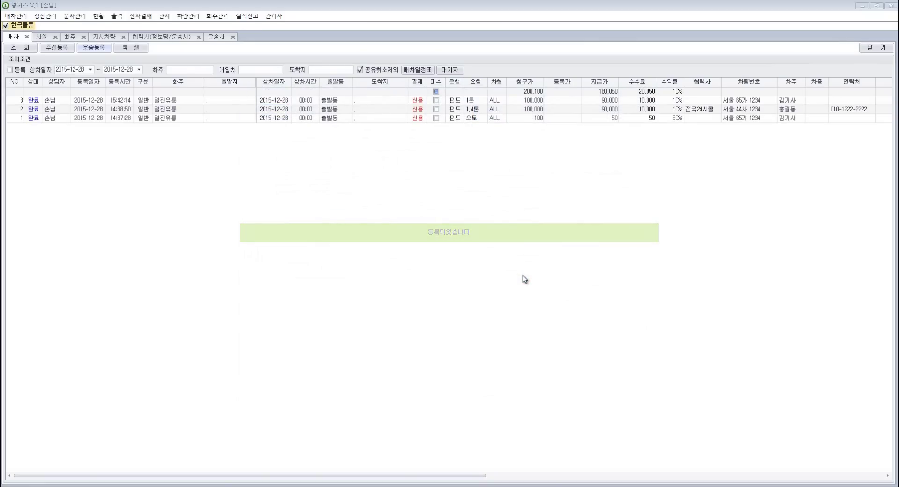
click(306, 100)
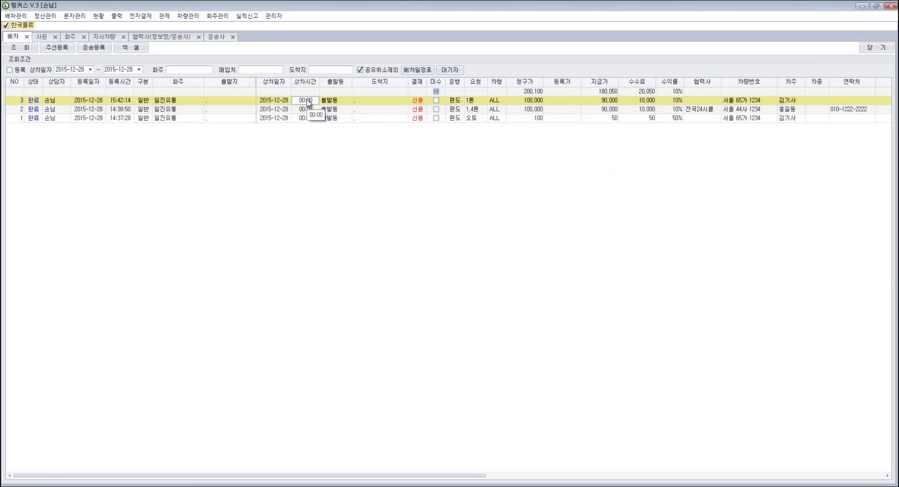
click(94, 47)
Step: Enter shipper 일진유통, vehicle type 5톤, billing 50,000 and paid 40,000
click(325, 103)
text(일진유통)
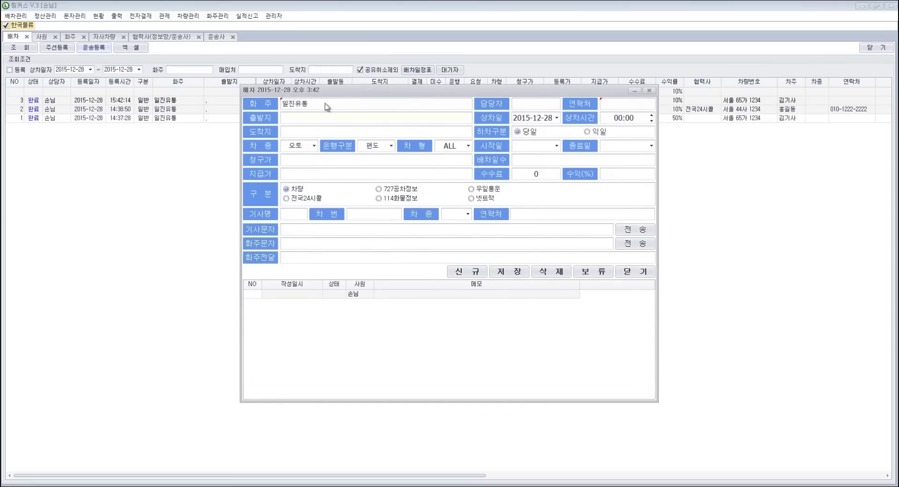
key(Return)
text(3)
double_click(322, 118)
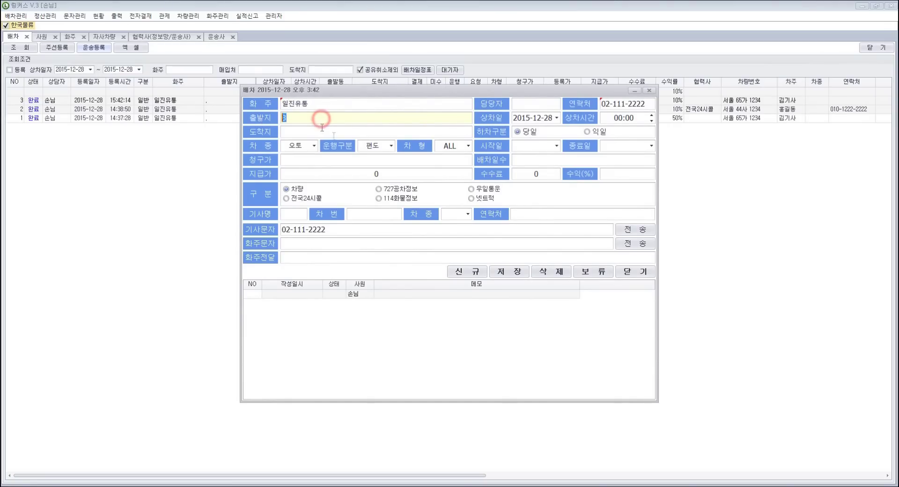
text(.)
click(314, 145)
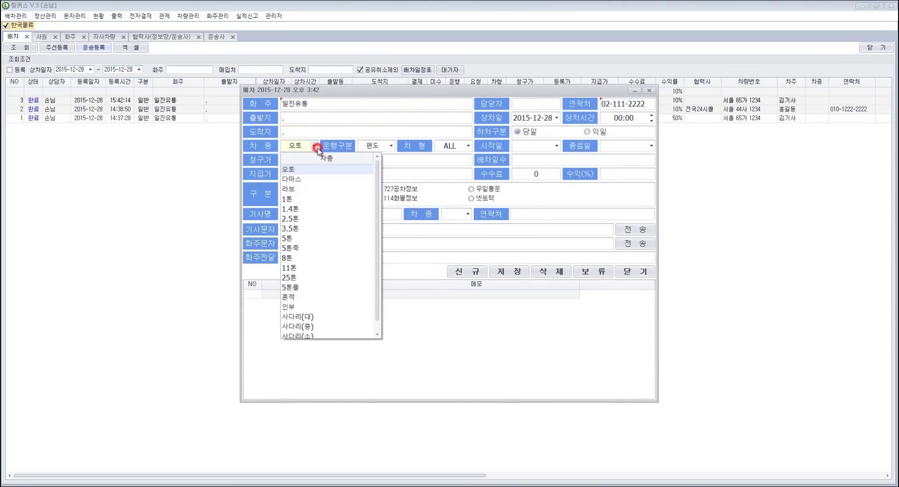
click(309, 239)
click(349, 161)
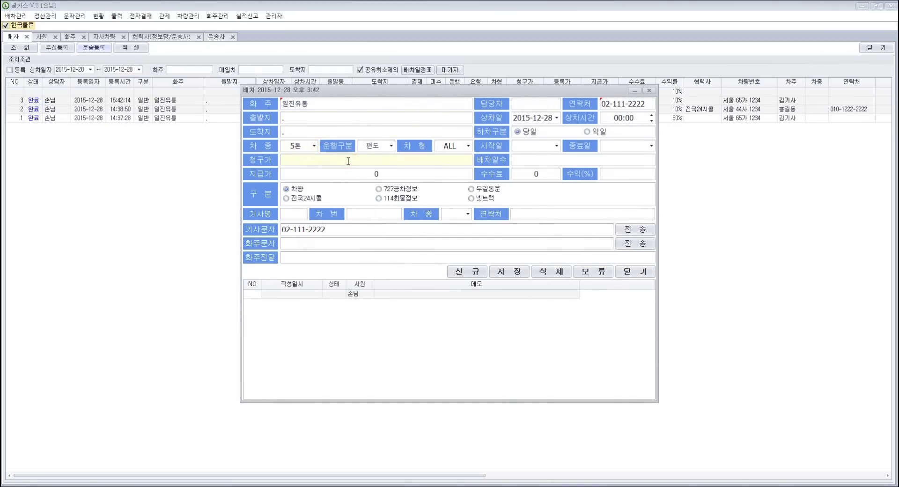
text(500000)
double_click(399, 174)
text(400000)
click(583, 160)
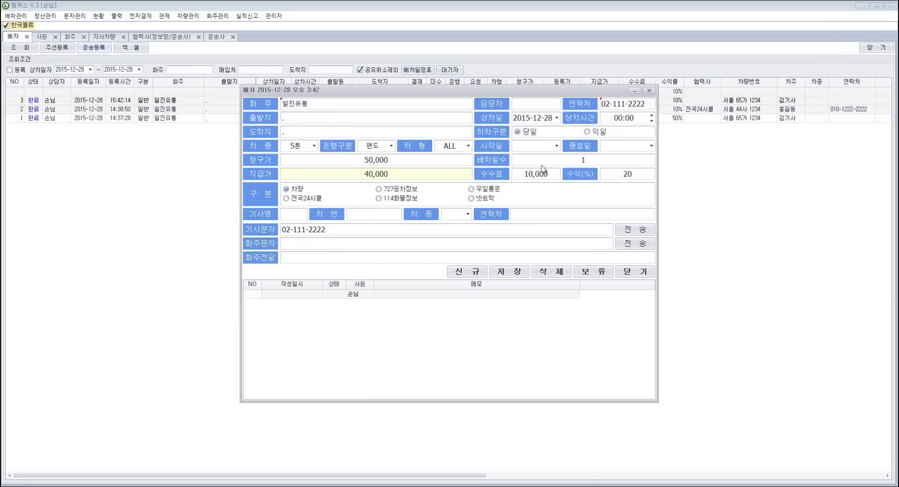
Step: Assign partner 전국24시콜 with the driver's name, plate 서울 44자 4444, 1톤 and contact number, then save
click(313, 199)
click(301, 213)
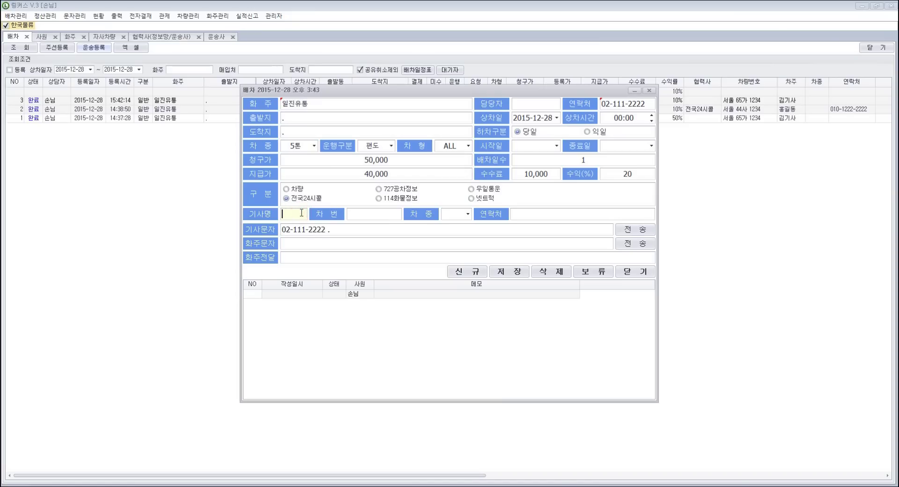
text(박기사2)
click(378, 215)
text(서울 44)
key(BackSpace)
key(BackSpace)
text(44자 4444)
click(468, 214)
click(470, 270)
click(531, 214)
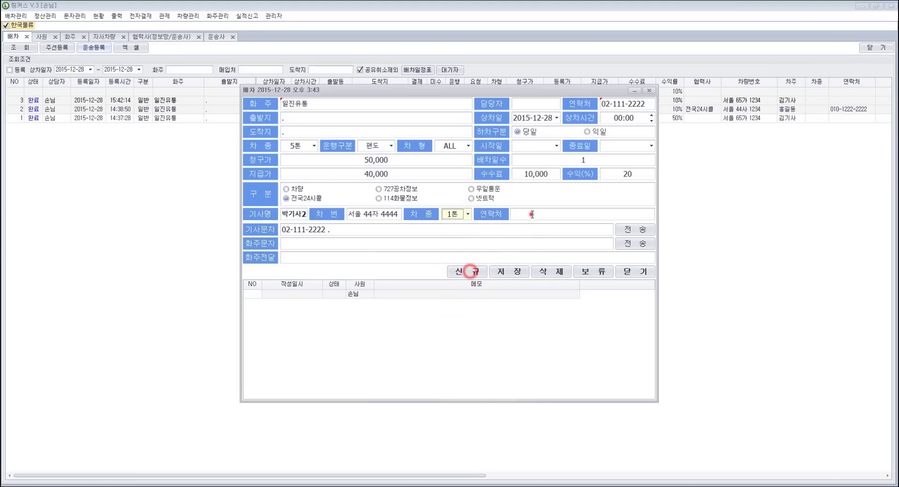
text(010-5555-6666)
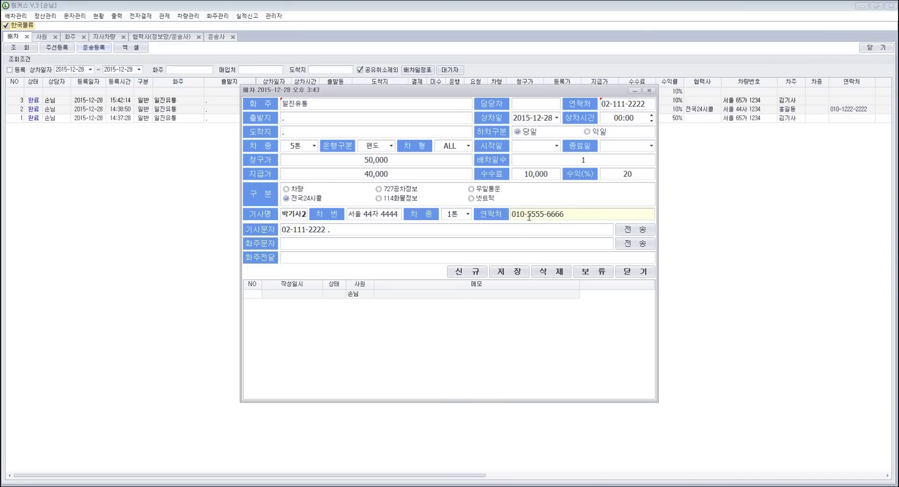
click(516, 272)
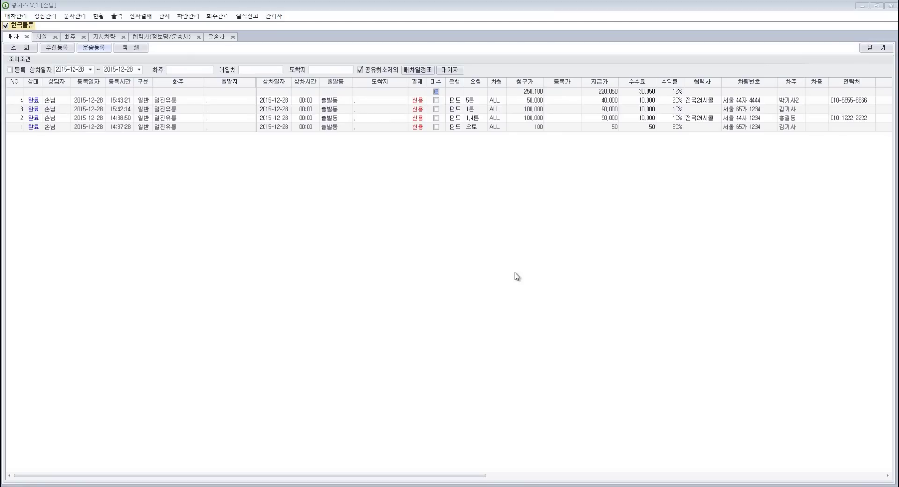
Step: Save business registration number 222 for 정보망 vehicle 서울 44자 4444, then return to the 배차 list
click(188, 16)
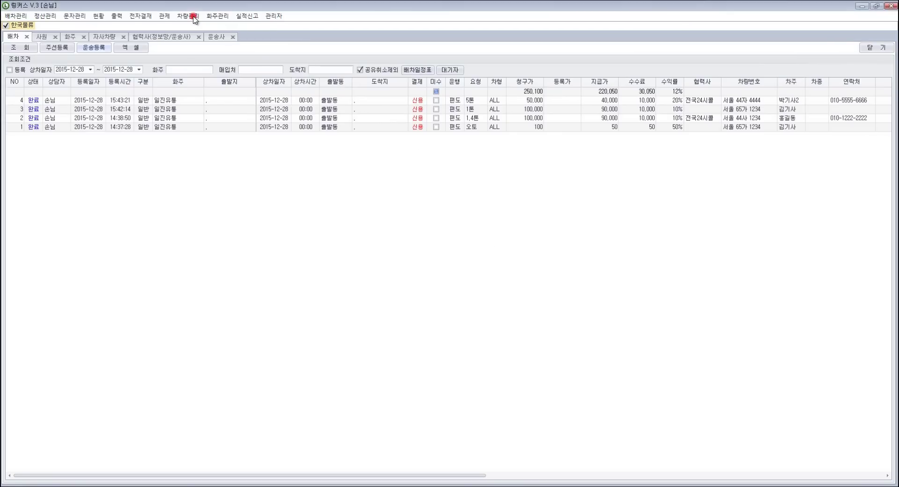
click(200, 37)
click(134, 136)
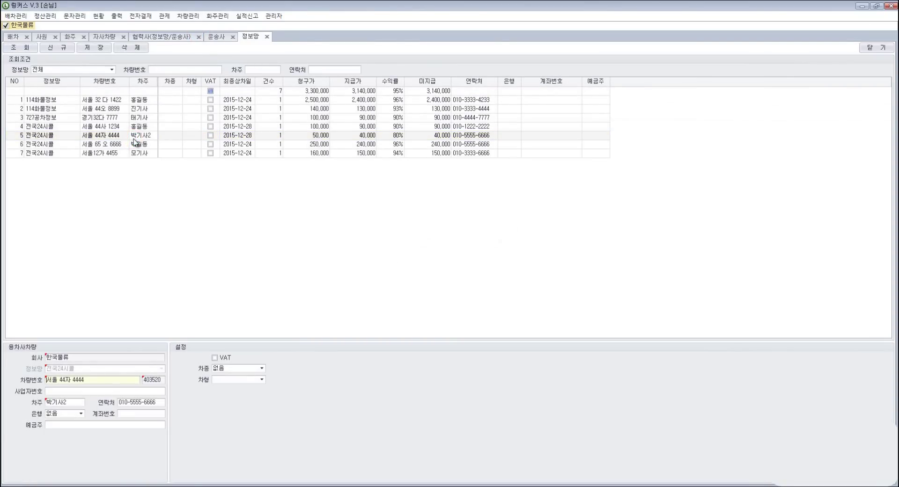
click(88, 391)
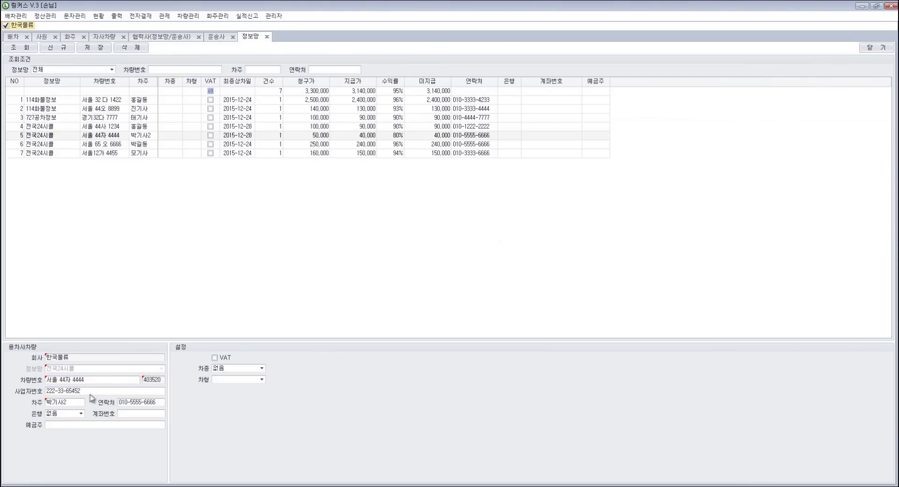
click(95, 48)
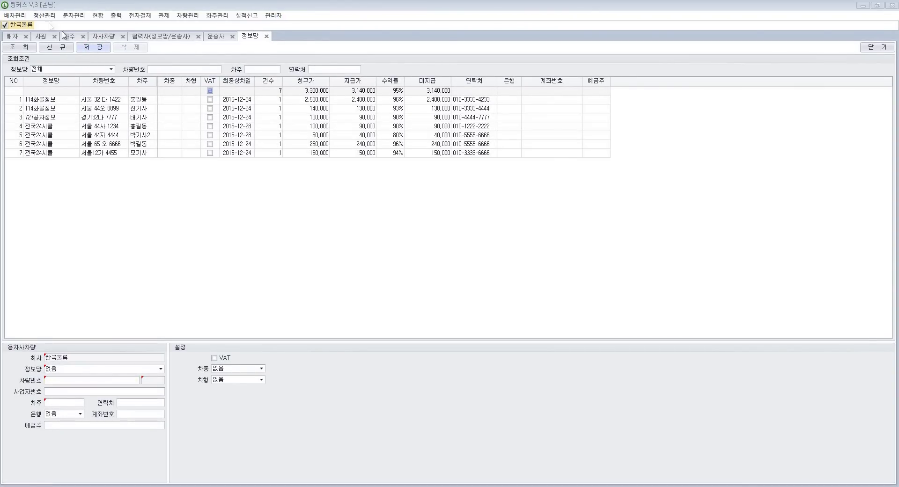
click(20, 16)
click(22, 26)
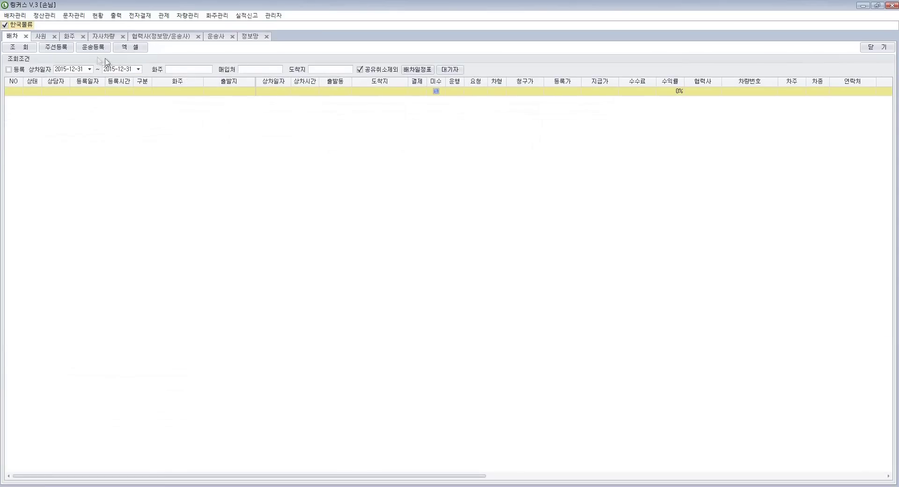
Step: Start a new dispatch for shipper 일진유통 with vehicle type 라보, charge 100,000 and 1 dispatch day
click(94, 48)
text(일지)
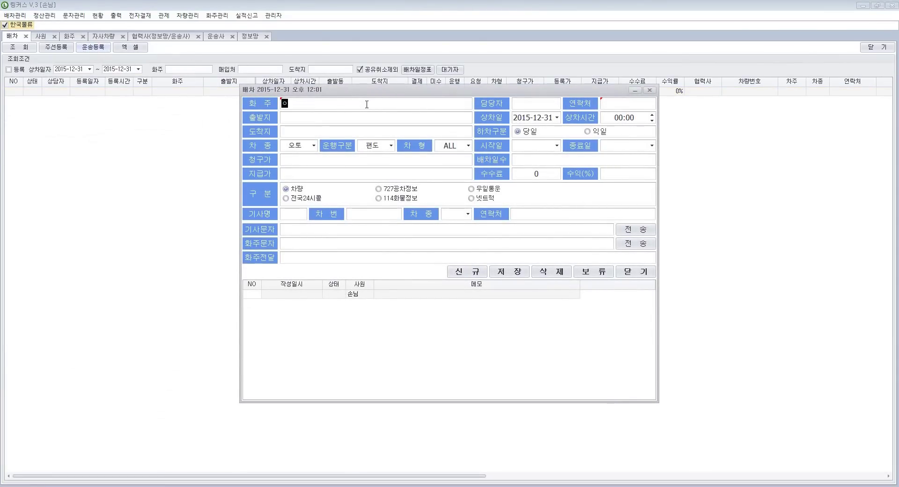
key(Return)
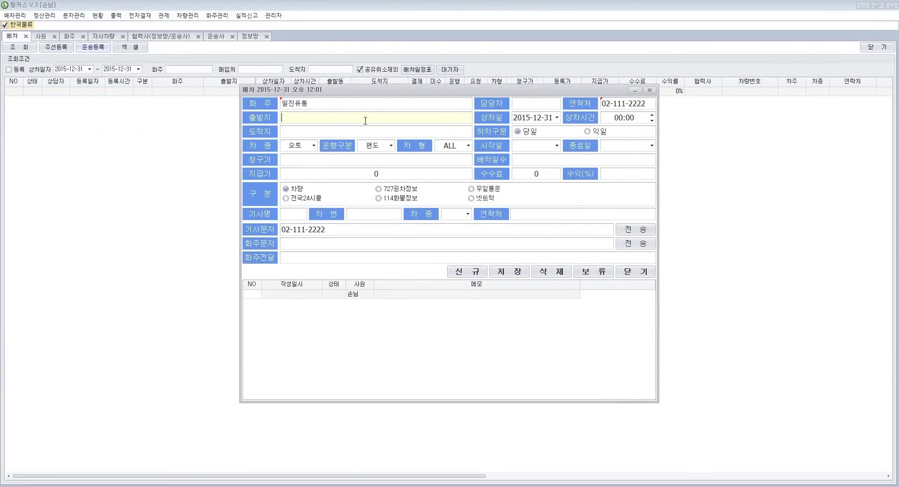
text(.)
click(313, 145)
click(309, 190)
click(367, 159)
text(100,000)
key(Return)
text(1)
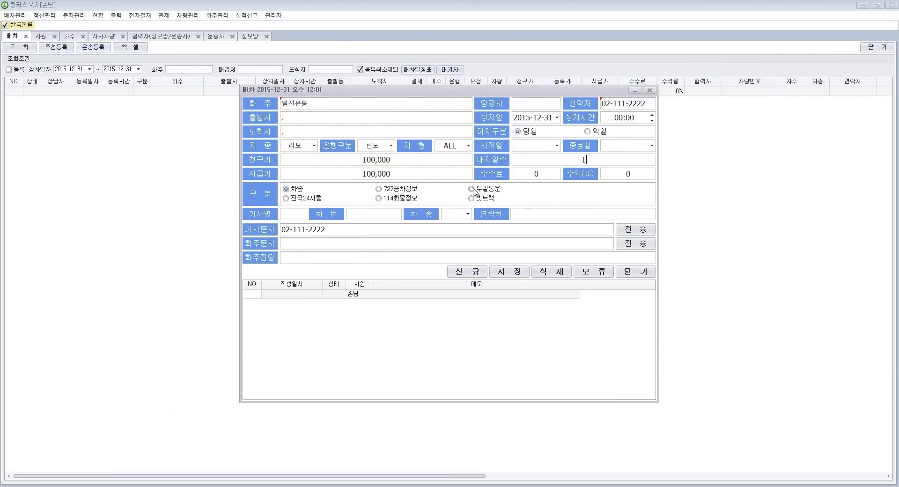
Step: Assign it to 우일통운 with the driver's name, vehicle 서울 44사 4444, 1톤, contact number, and save
click(485, 189)
click(304, 212)
text(우일기사)
key(Tab)
text(서울 44ㅅ)
text(ㅏ 44)
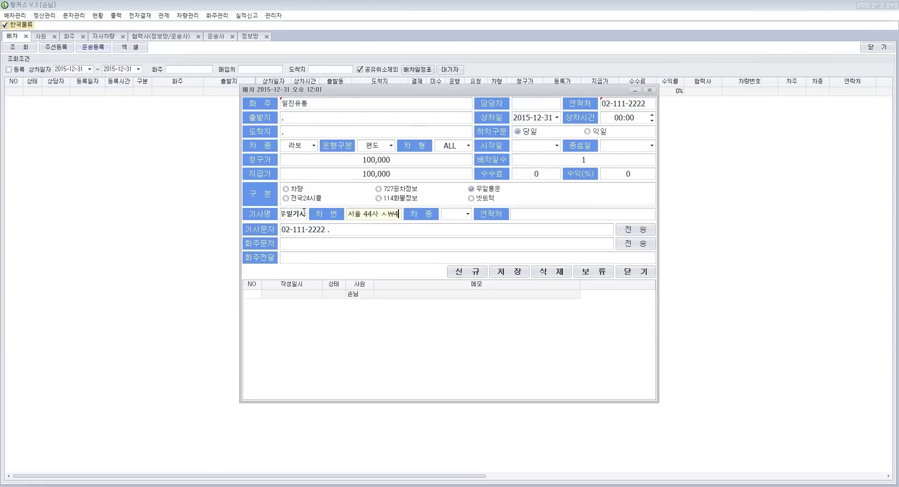
text(444)
click(468, 214)
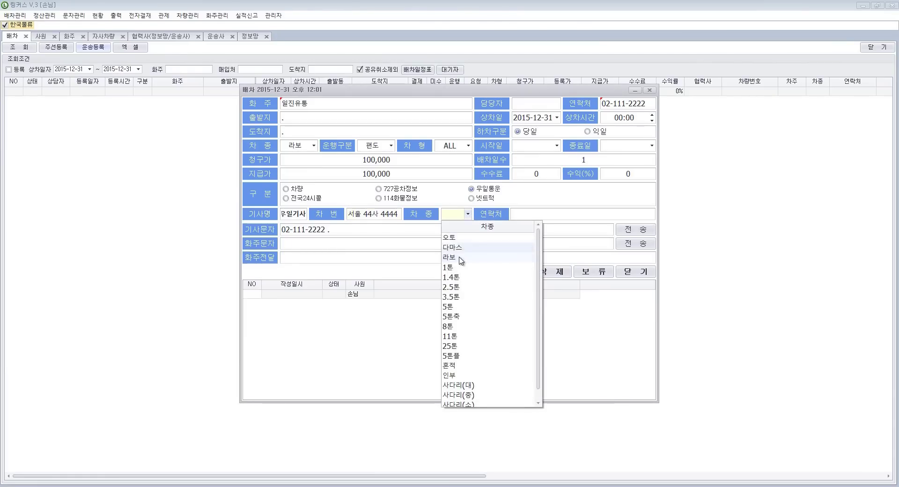
click(464, 270)
click(543, 214)
text(010-2222-2222)
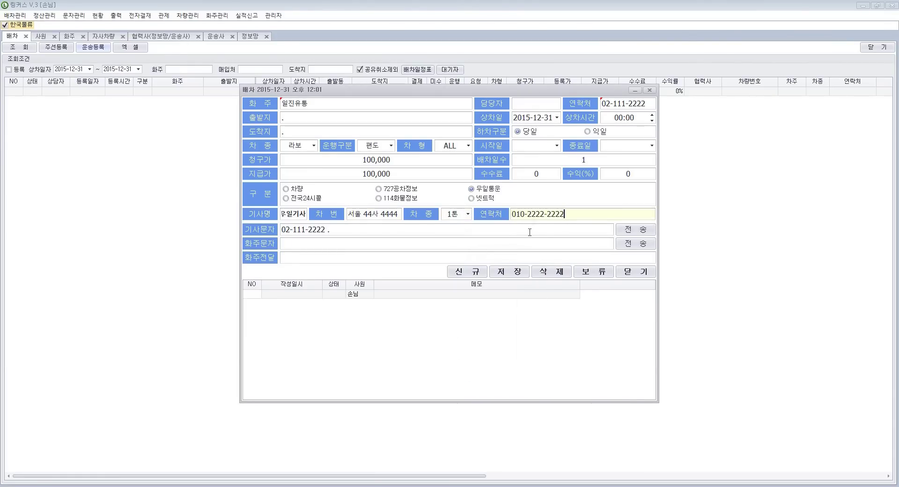
click(517, 272)
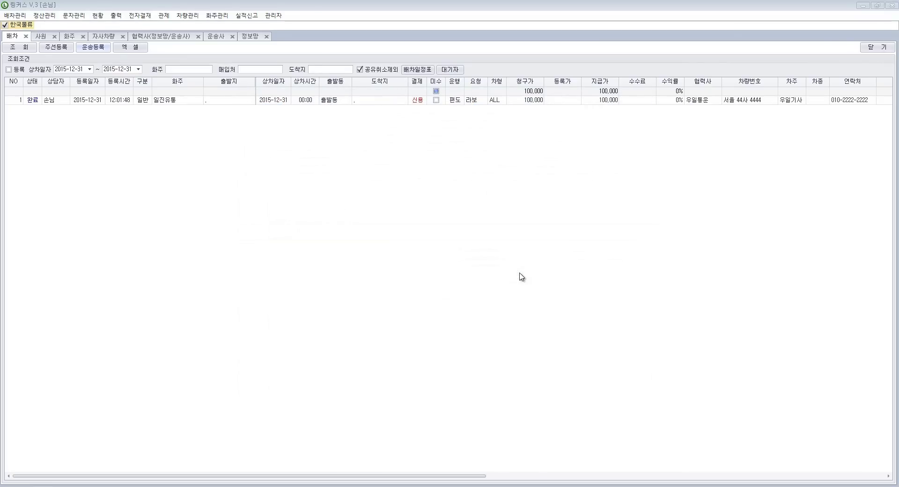
Step: Save December's unreported performance data as a new report group on the 실적신고 screen and view its rows
click(248, 17)
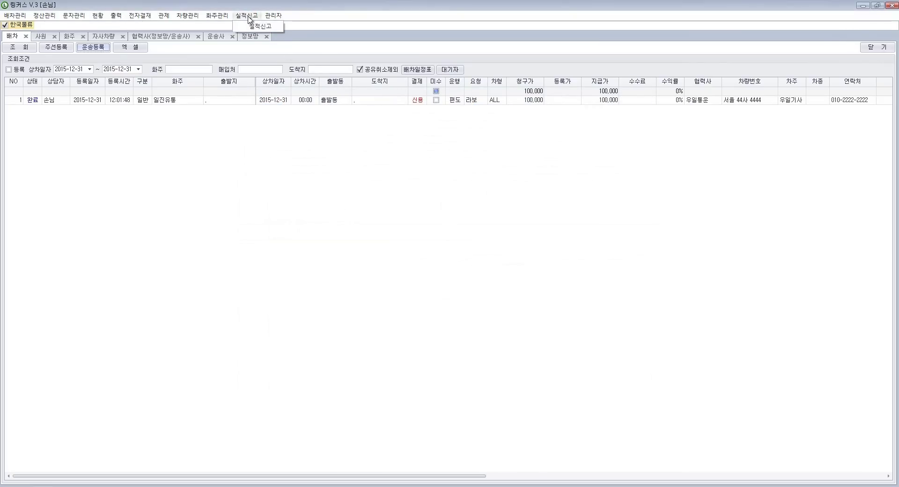
click(264, 28)
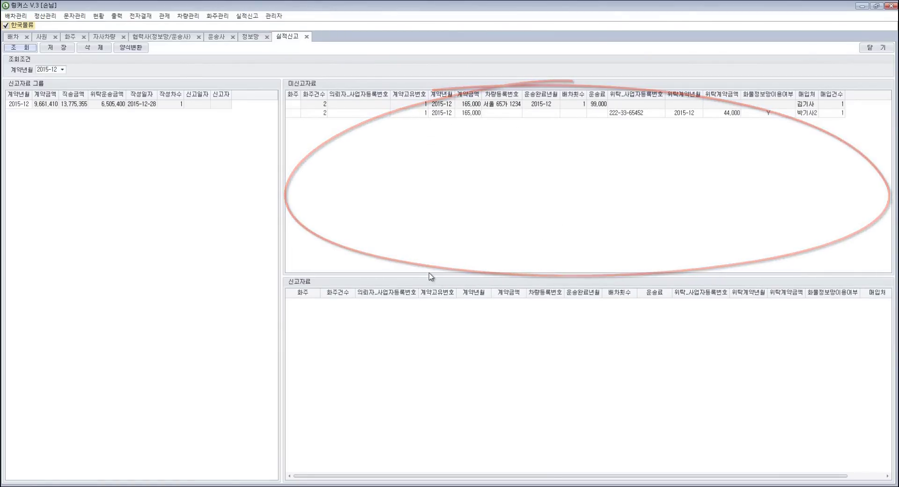
click(65, 49)
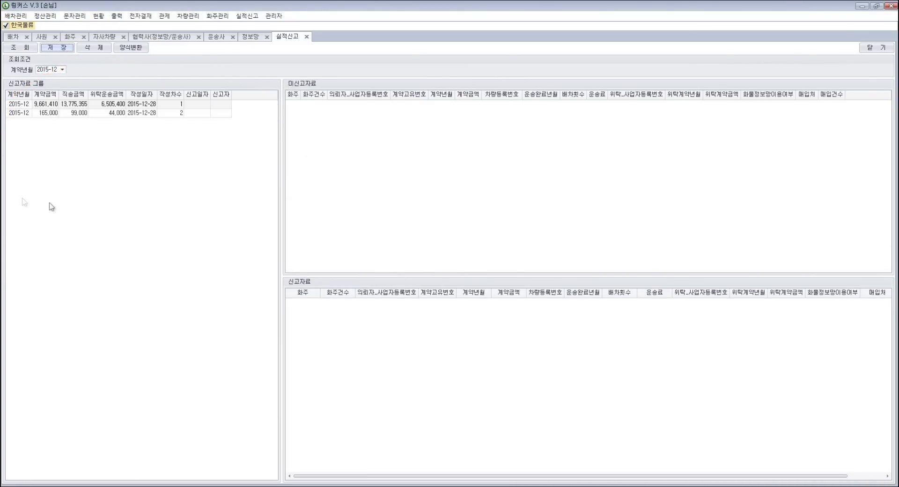
click(85, 113)
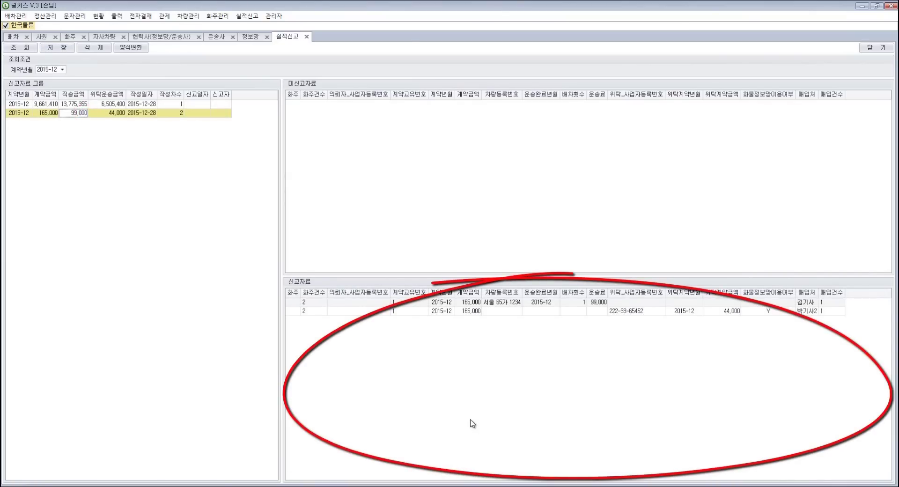
Step: Export the report to an Excel file and check the folder holding it
click(131, 48)
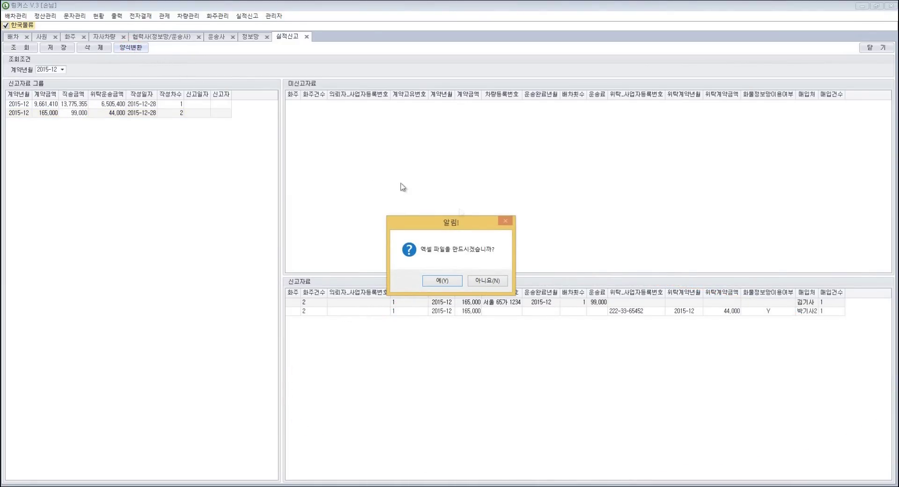
click(443, 282)
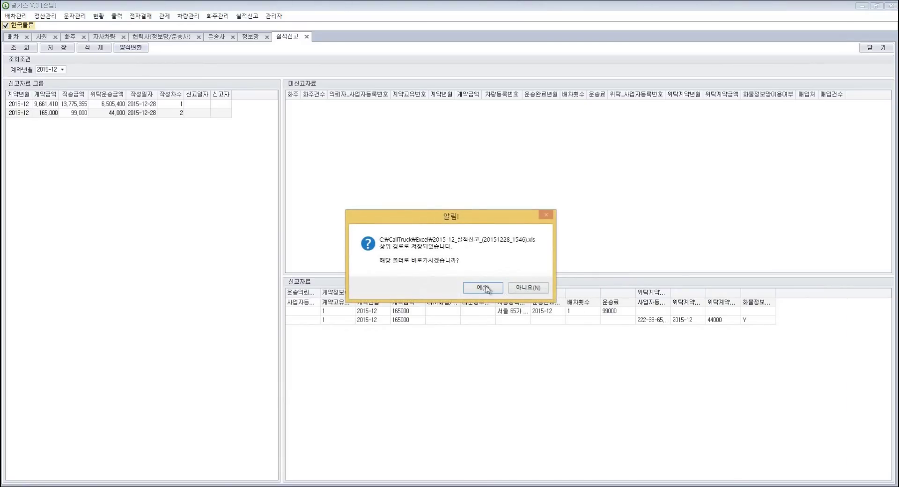
click(483, 286)
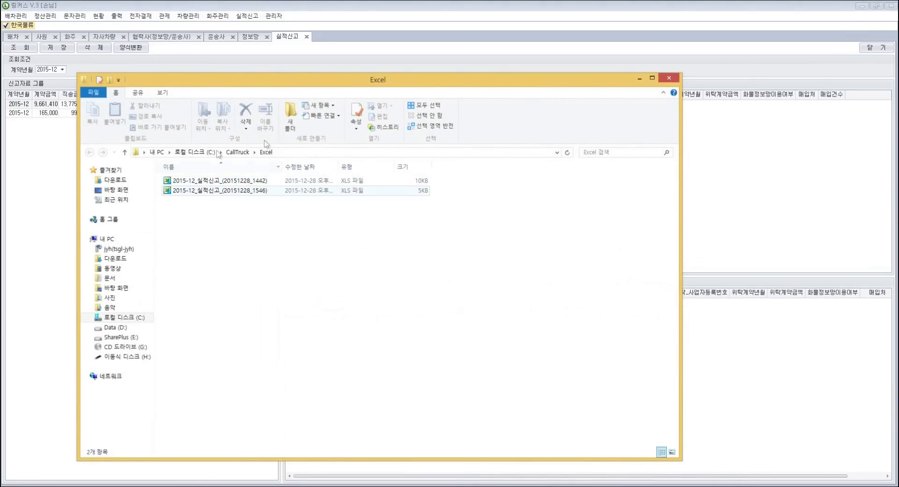
click(773, 219)
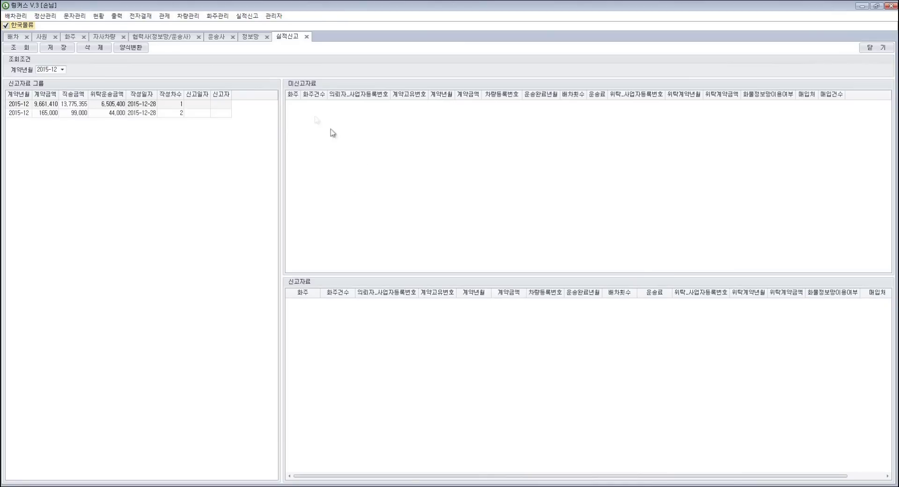
Step: Give the first report group report date 2015-12-28 and a reporter name, and save
click(196, 104)
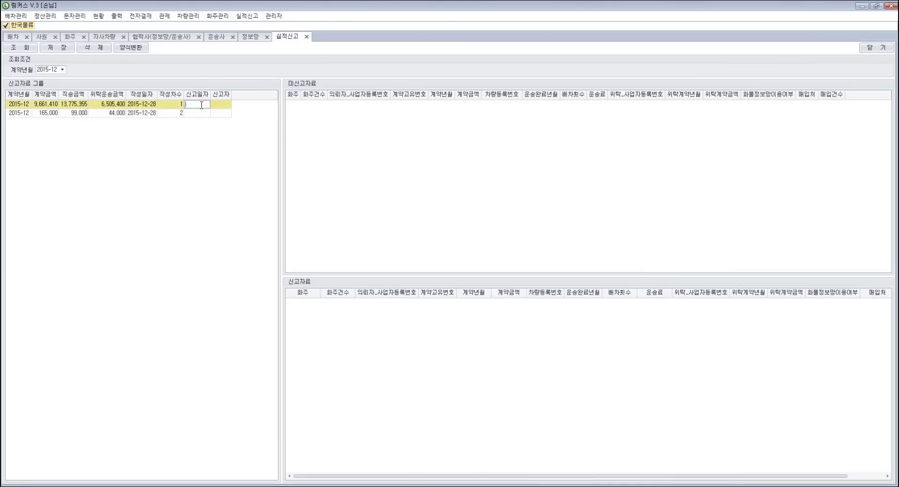
text(2015-12-28)
click(224, 105)
text(홍길동)
click(253, 107)
click(253, 107)
click(62, 49)
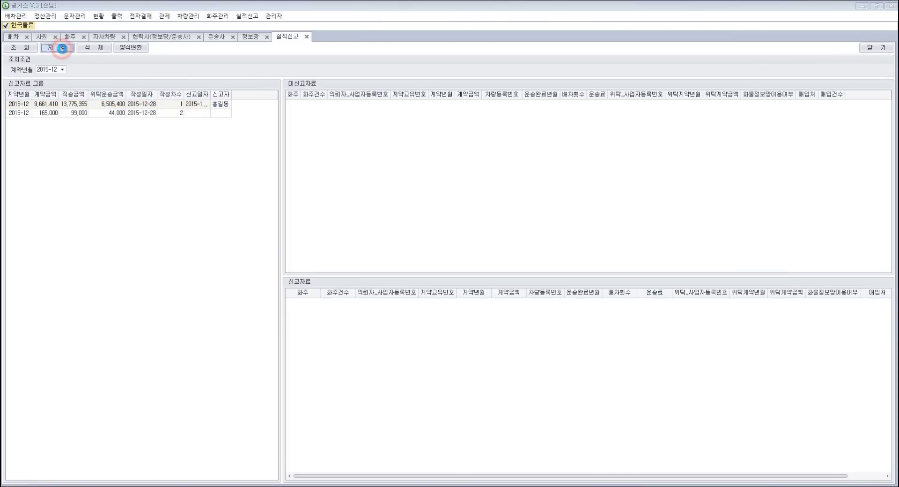
key(Return)
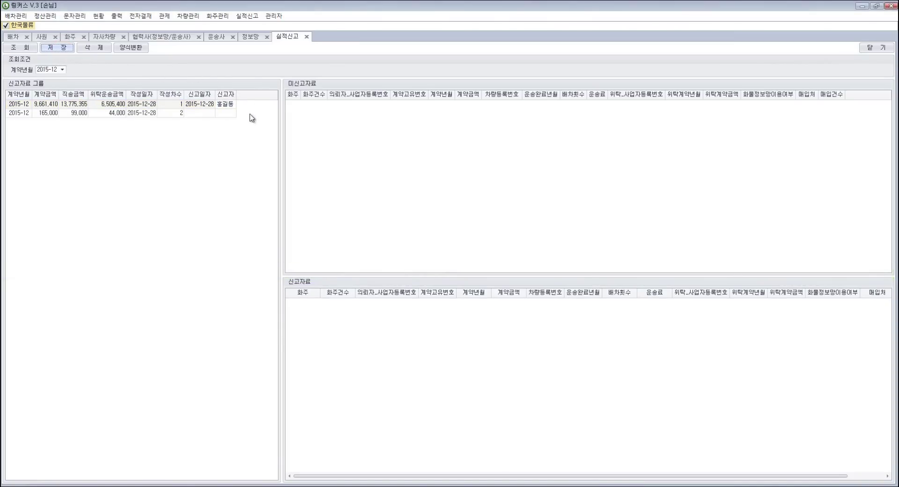
Step: Show the first December group's report rows and view one row's dispatch details
click(205, 104)
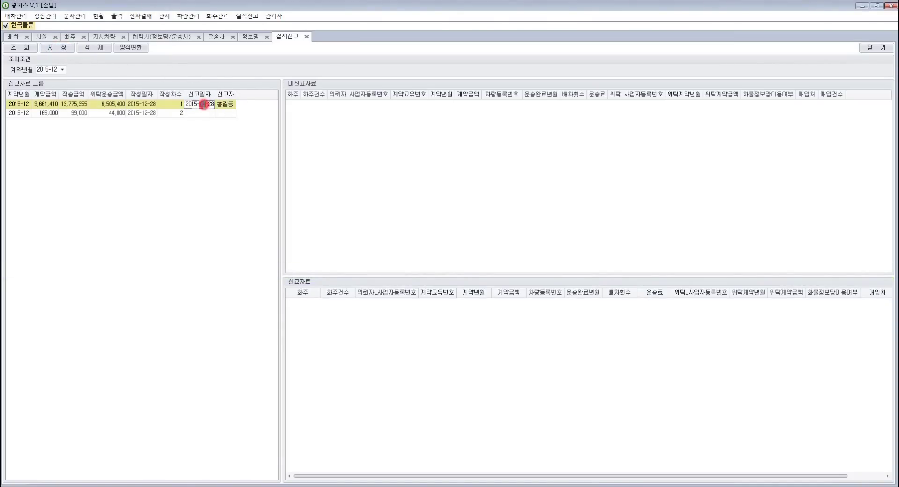
click(117, 104)
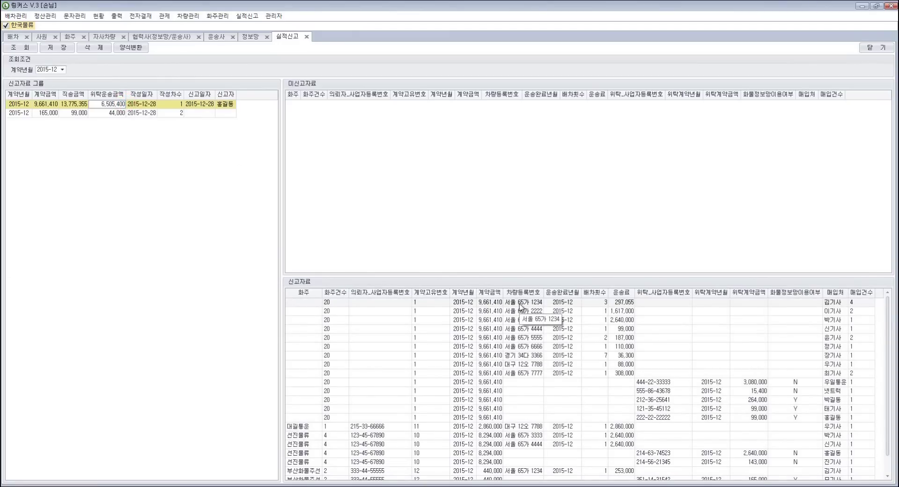
double_click(521, 303)
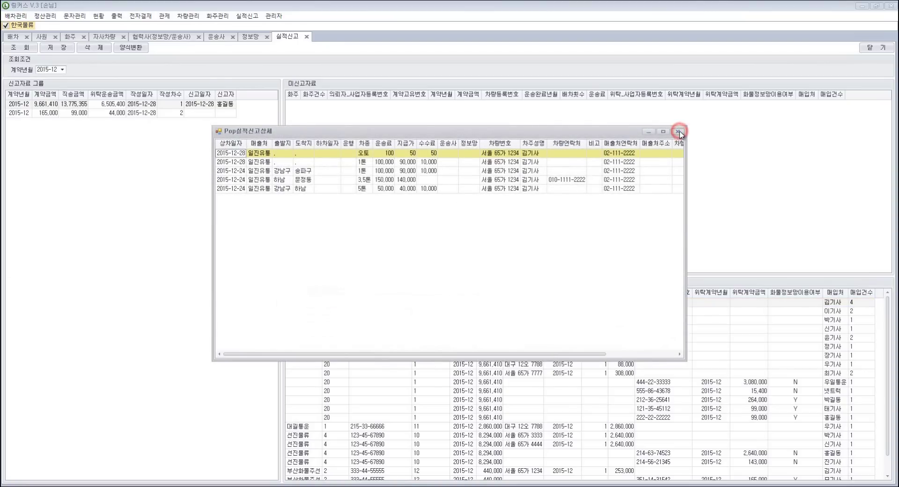
click(679, 133)
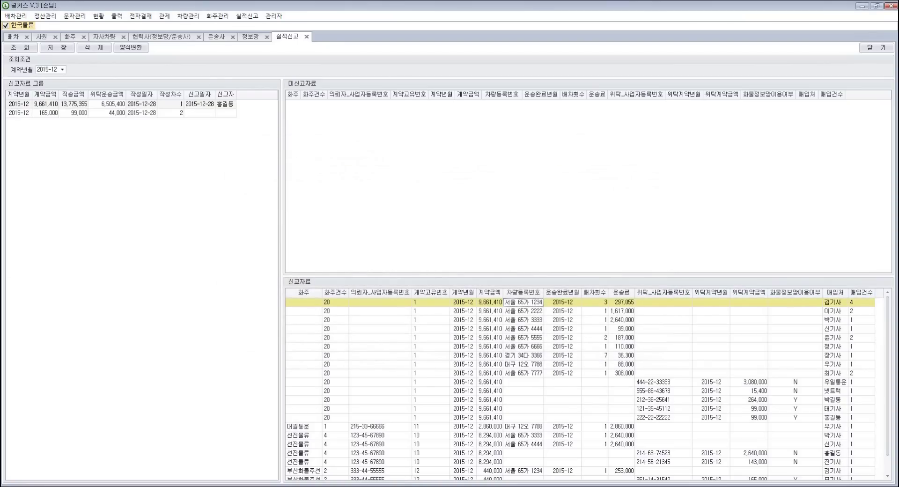